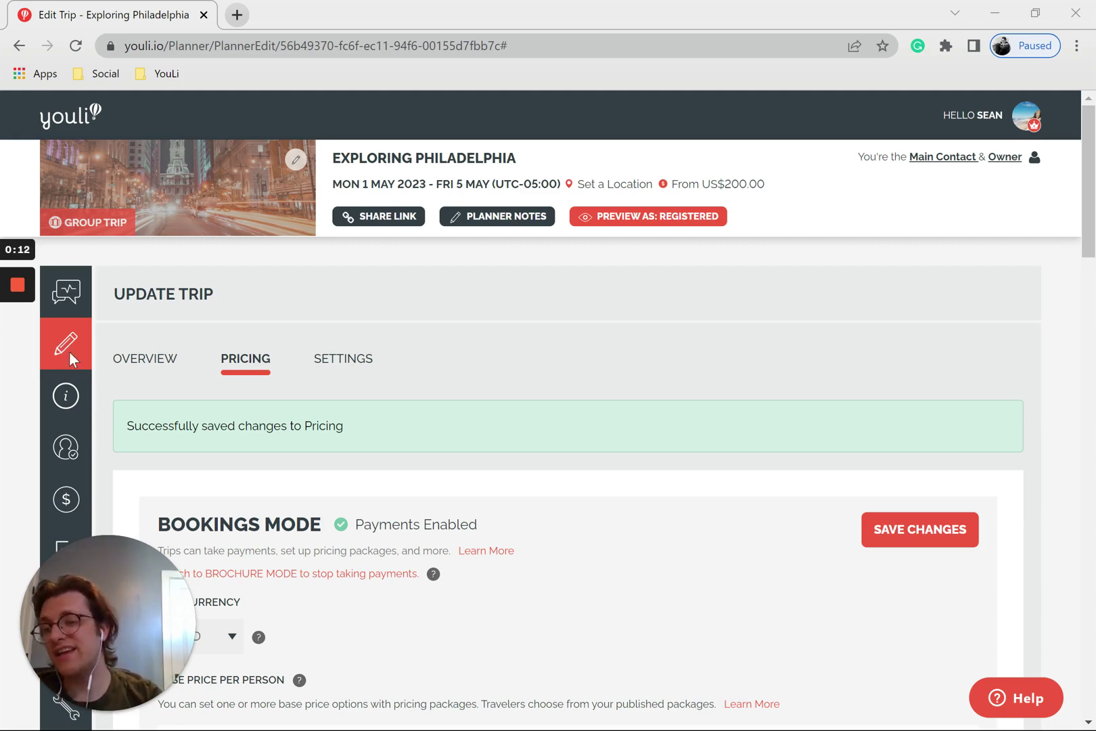
Step: Go to the trip's pricing settings and start adding a new pricing package
{"action": "left_click", "coordinate": [241, 373]}
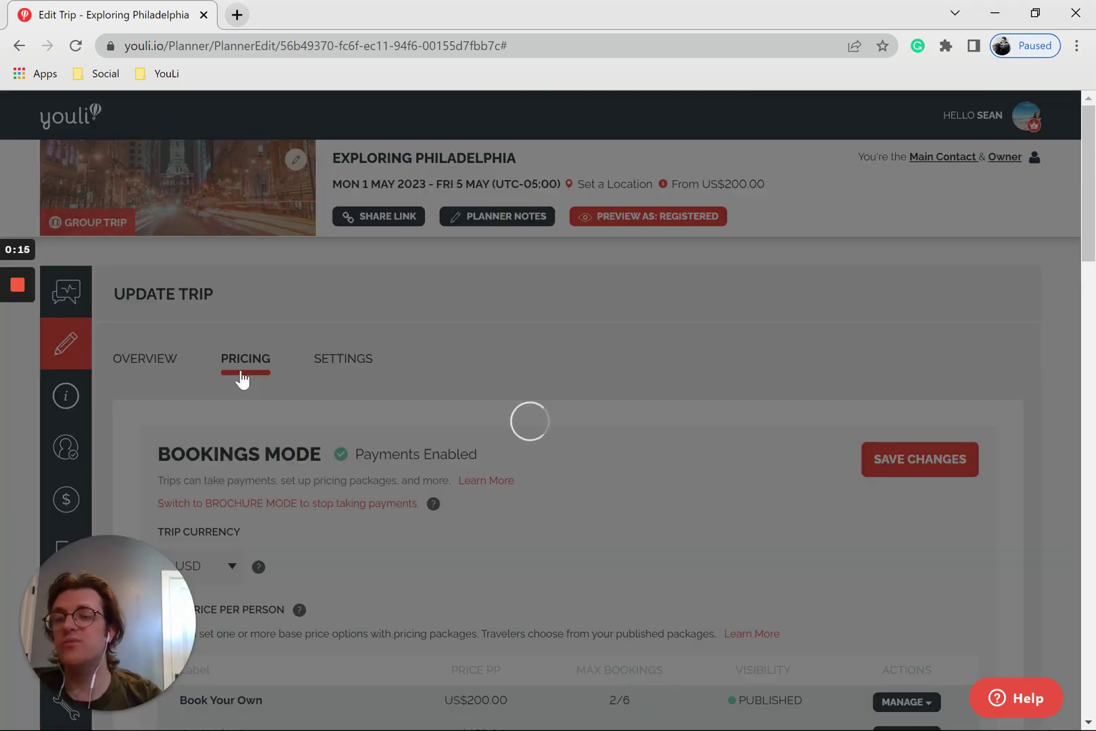
{"action": "scroll", "coordinate": [349, 447], "scroll_direction": "down", "scroll_amount": 4}
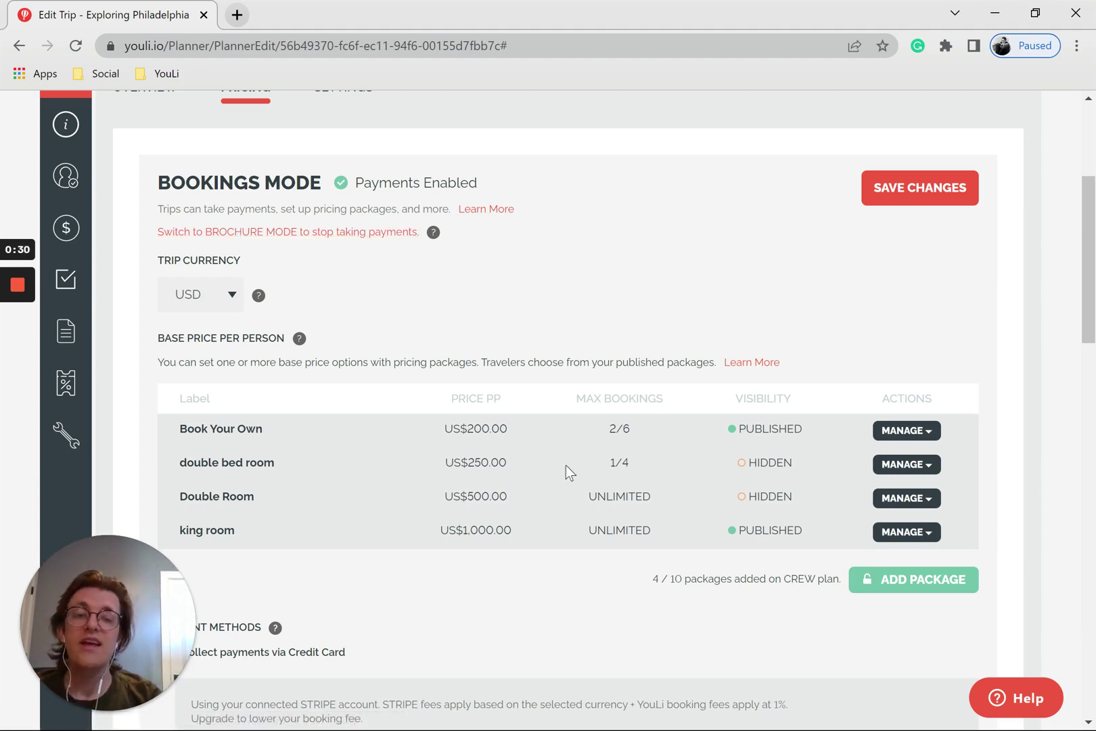
{"action": "left_click", "coordinate": [890, 586]}
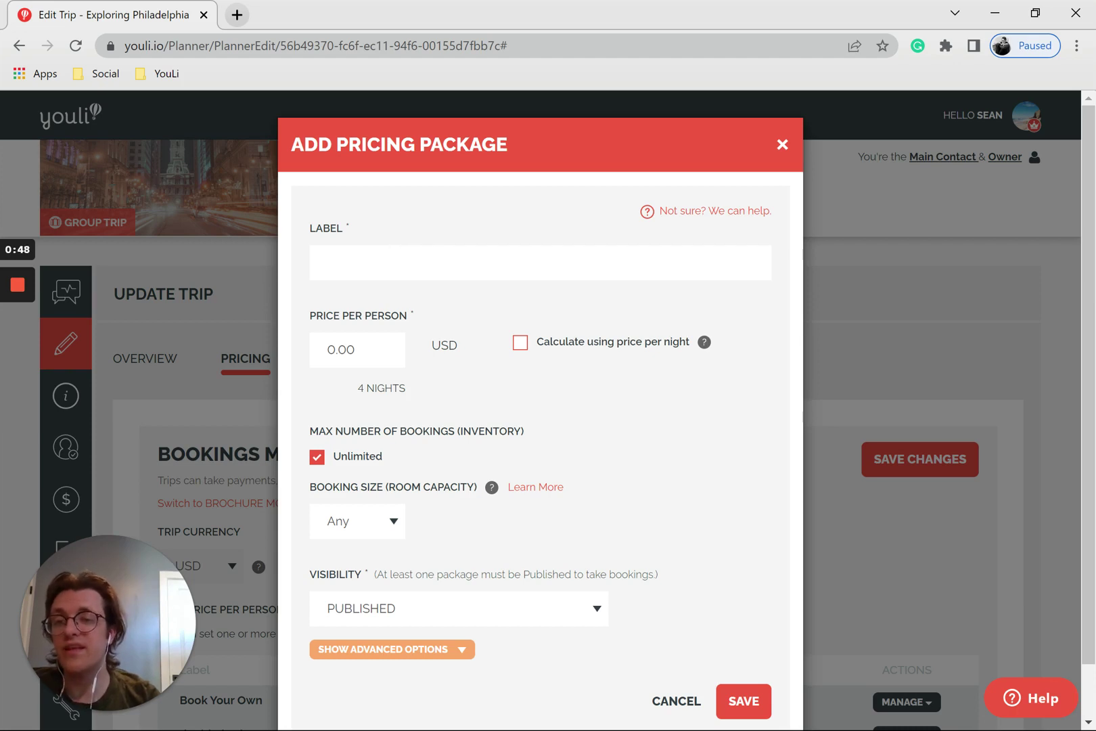
Step: Label the new pricing package "Family Room: With Court Yard View"
{"action": "left_click", "coordinate": [405, 263]}
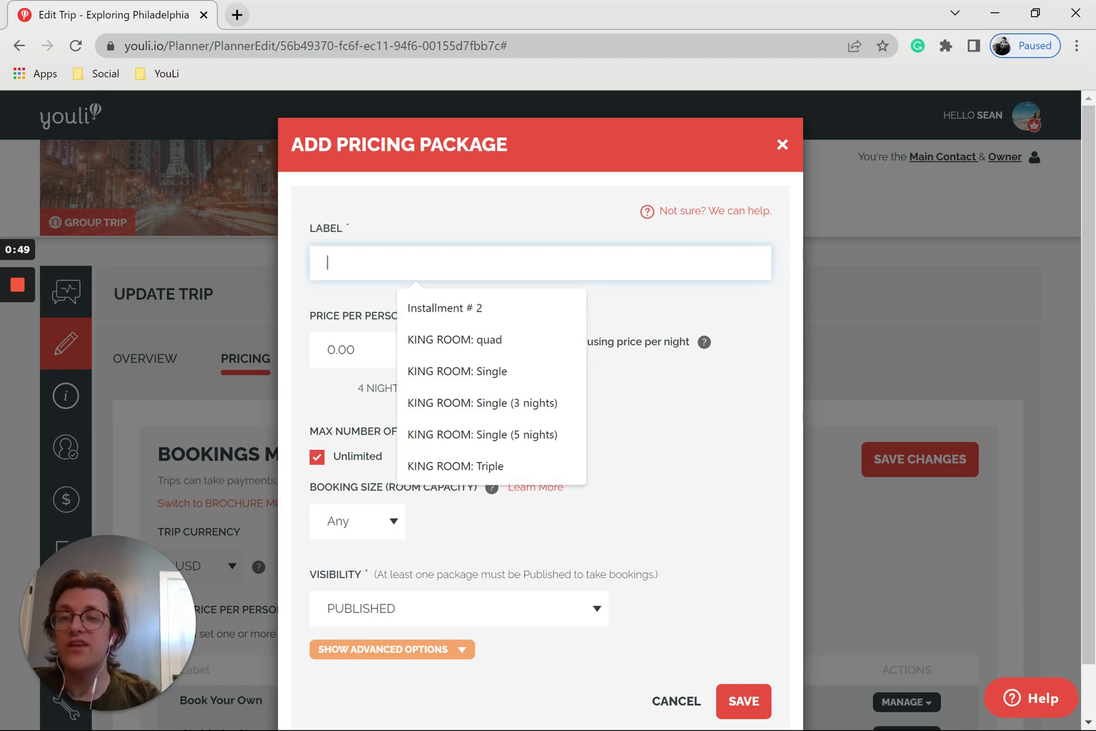
{"action": "left_click", "coordinate": [387, 228]}
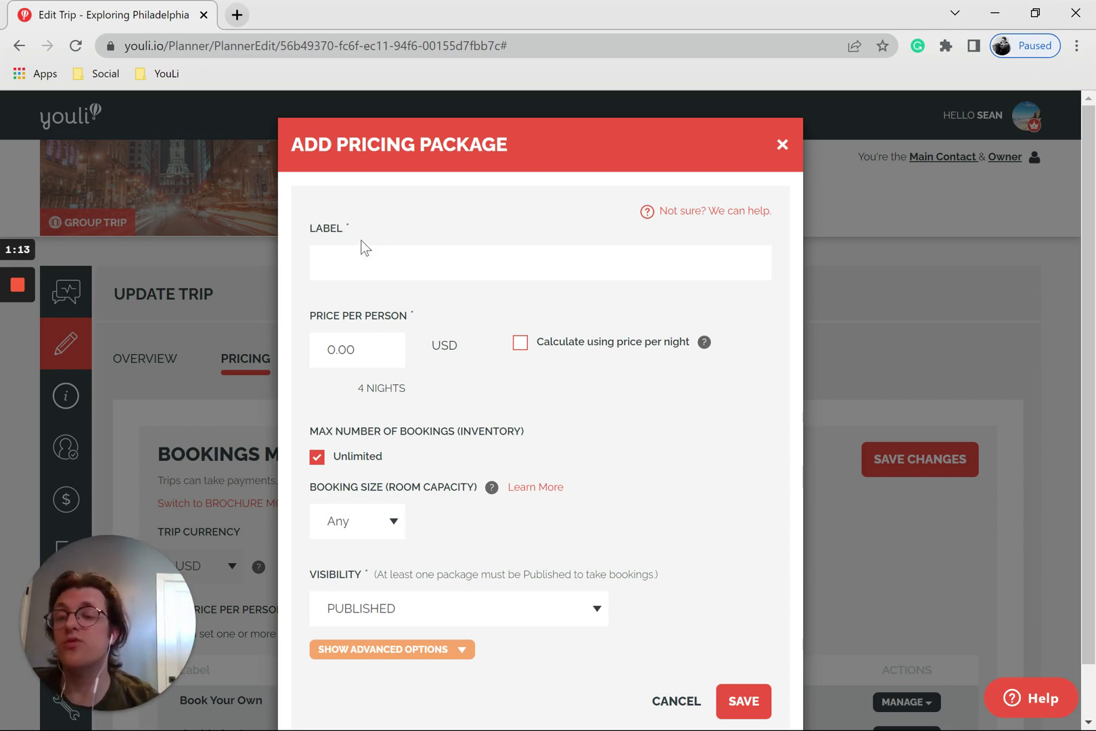
{"action": "left_click", "coordinate": [365, 263]}
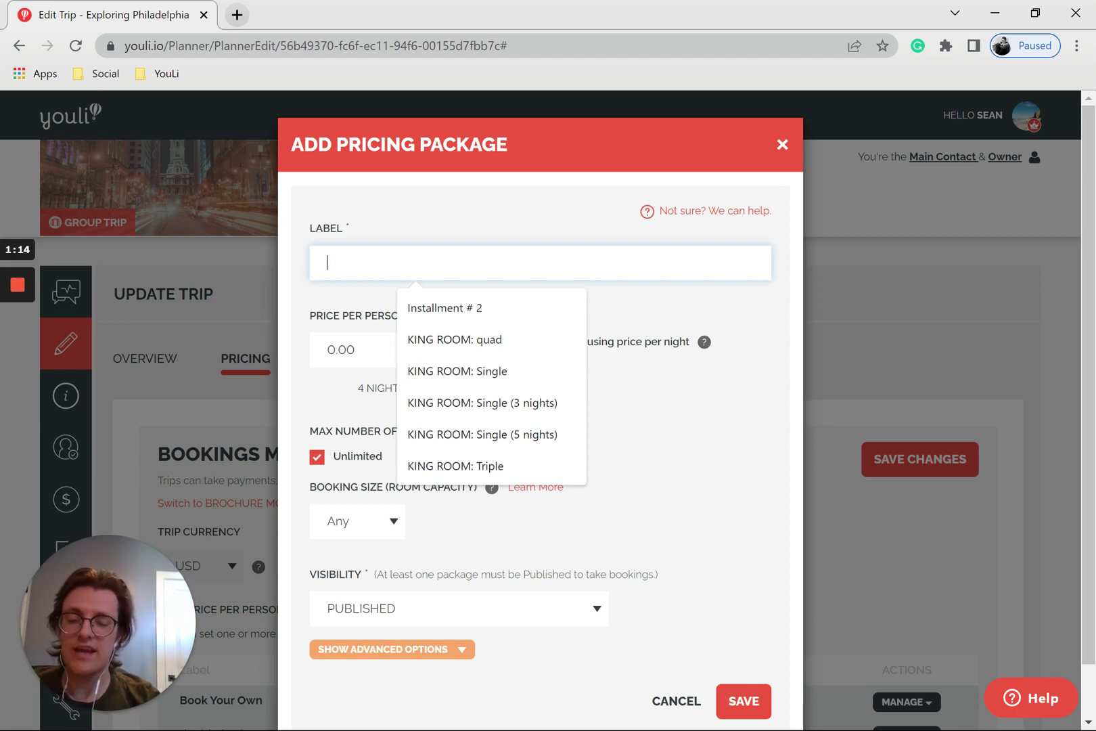
{"action": "type", "text": "Family"}
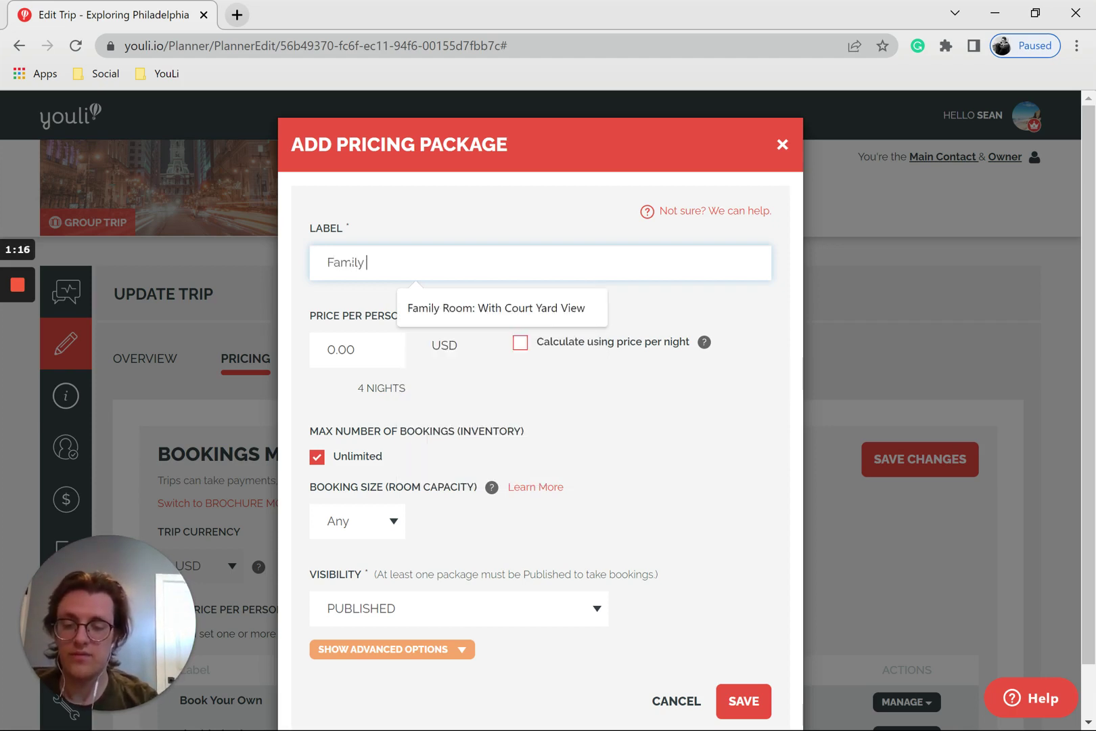
{"action": "type", "text": " Room: With Court Yard View"}
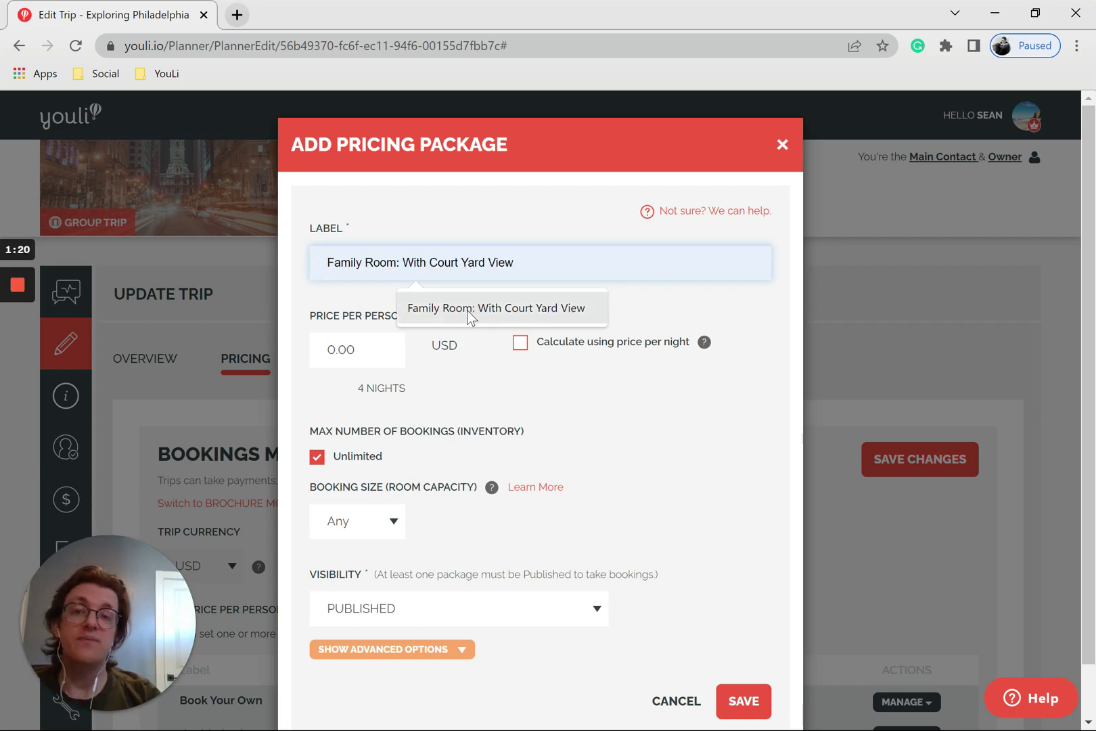
{"action": "left_click", "coordinate": [424, 306]}
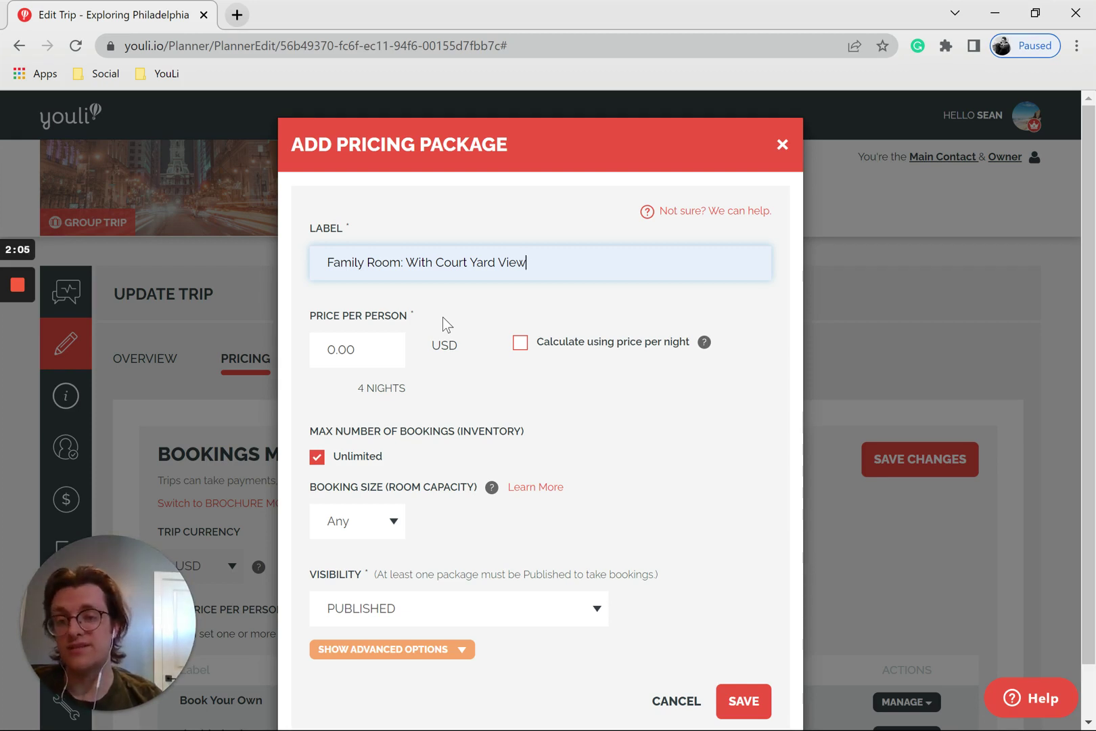
Step: Set the family room package's total price per person to 1000 USD
{"action": "left_click", "coordinate": [356, 349]}
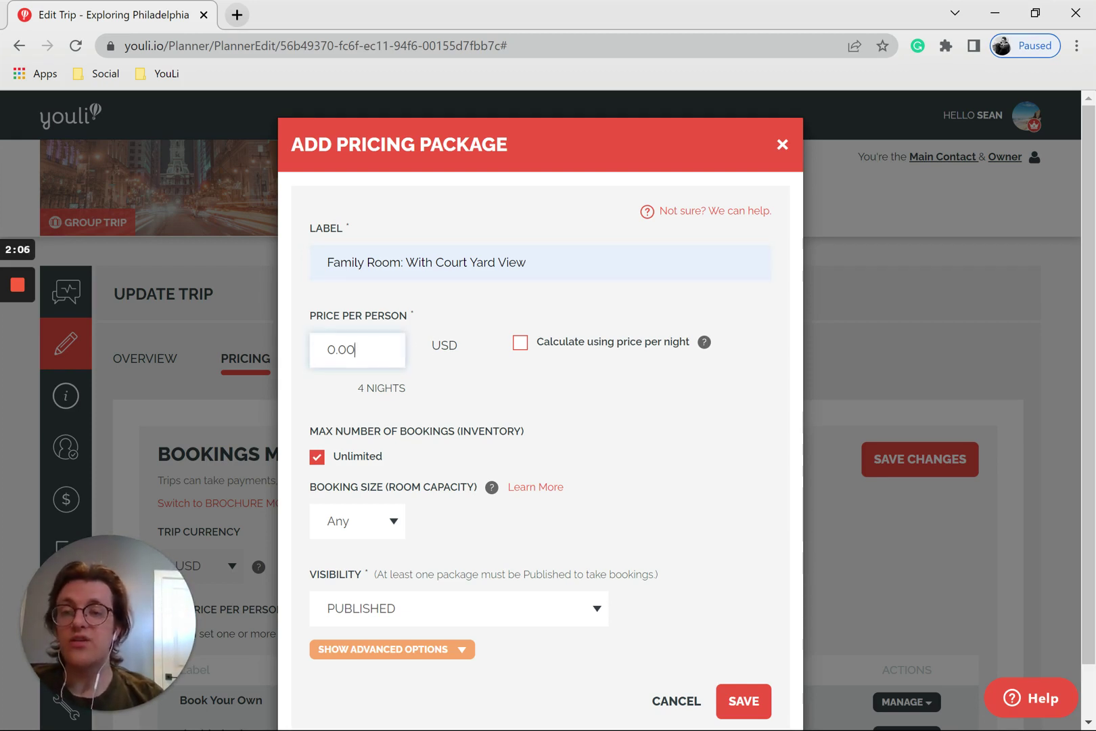
{"action": "key", "text": "BackSpace"}
{"action": "key", "text": "BackSpace"}
{"action": "key", "text": "BackSpace"}
{"action": "key", "text": "BackSpace"}
{"action": "type", "text": "1"}
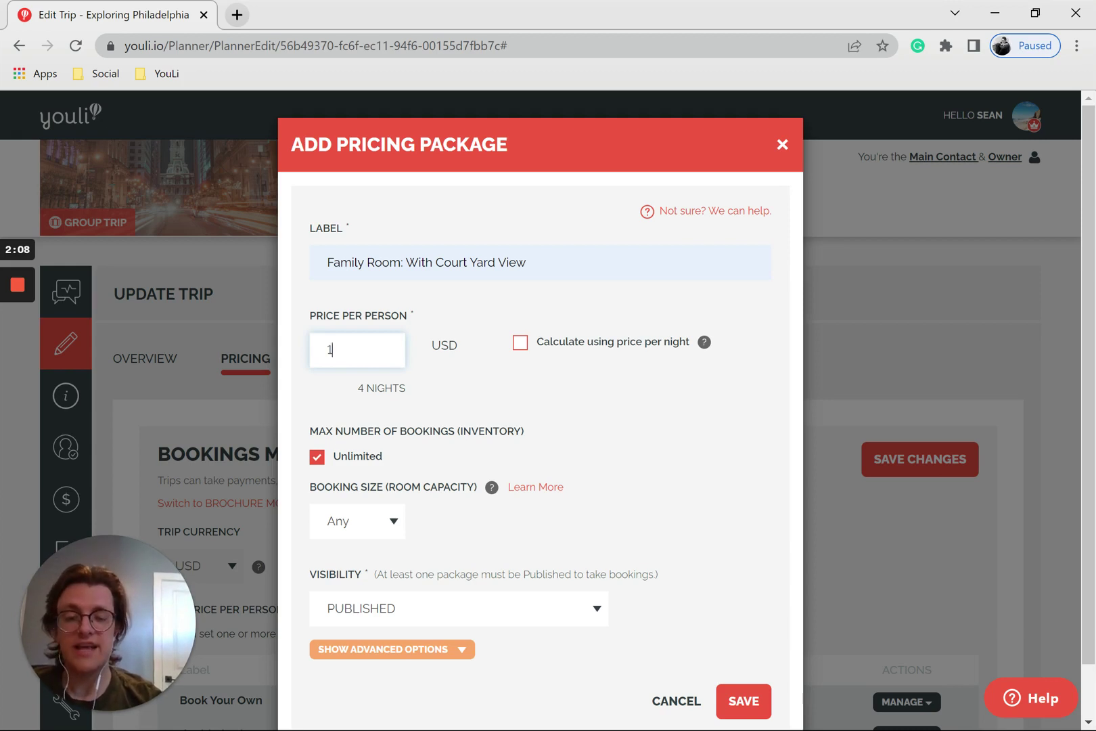
{"action": "type", "text": "000"}
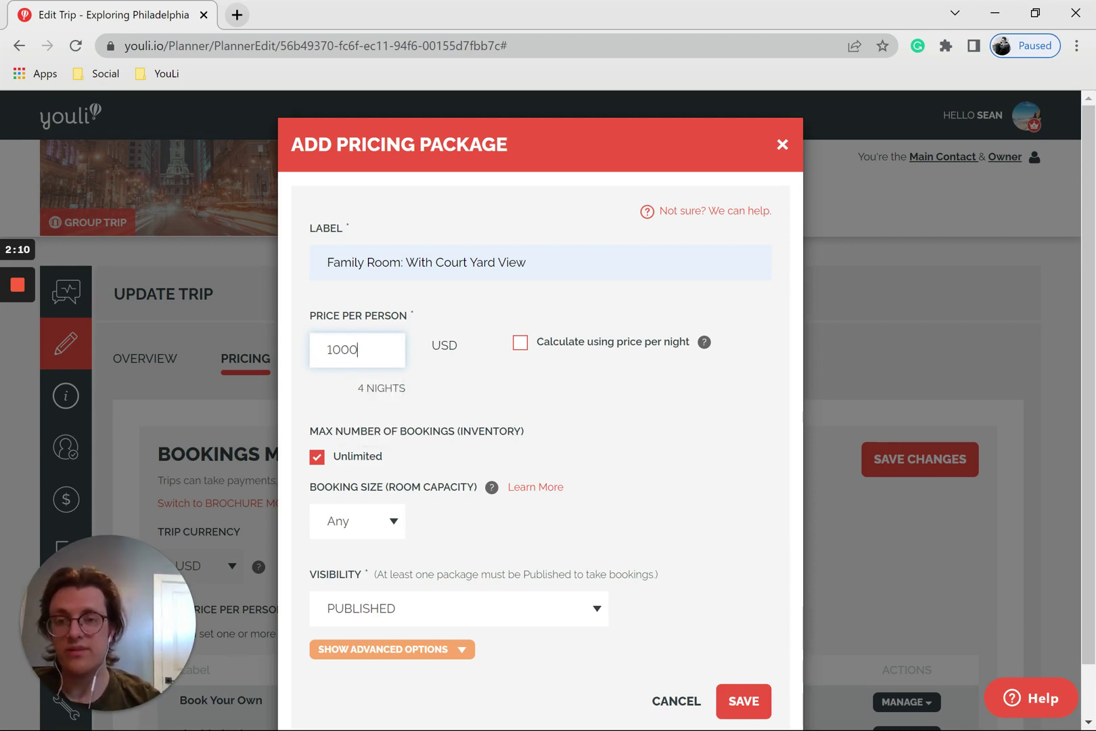
{"action": "left_click", "coordinate": [468, 392]}
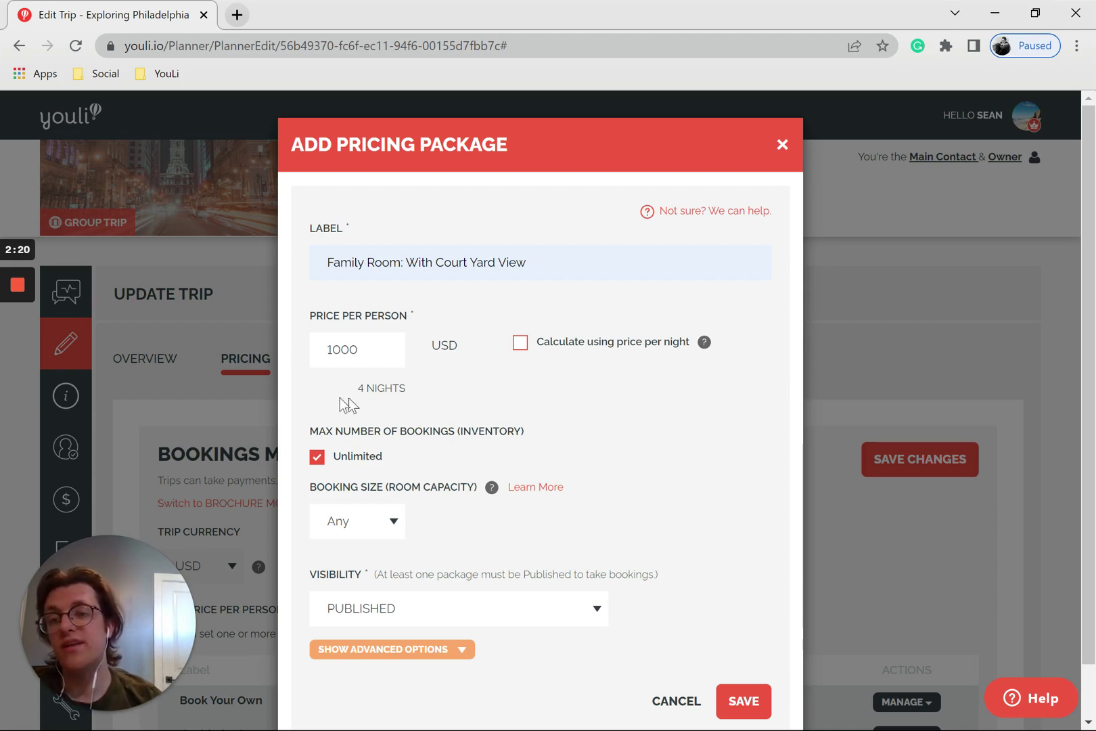
{"action": "double_click", "coordinate": [342, 349]}
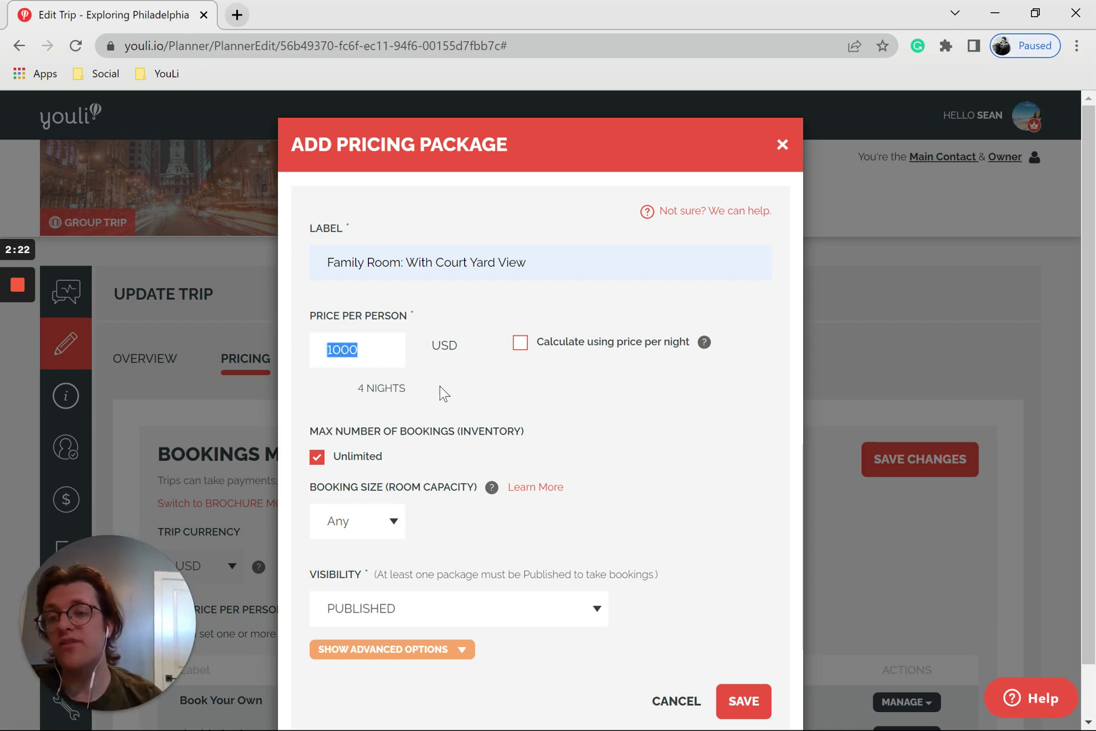
{"action": "left_click_drag", "start_coordinate": [407, 389], "coordinate": [400, 388]}
{"action": "left_click", "coordinate": [425, 385]}
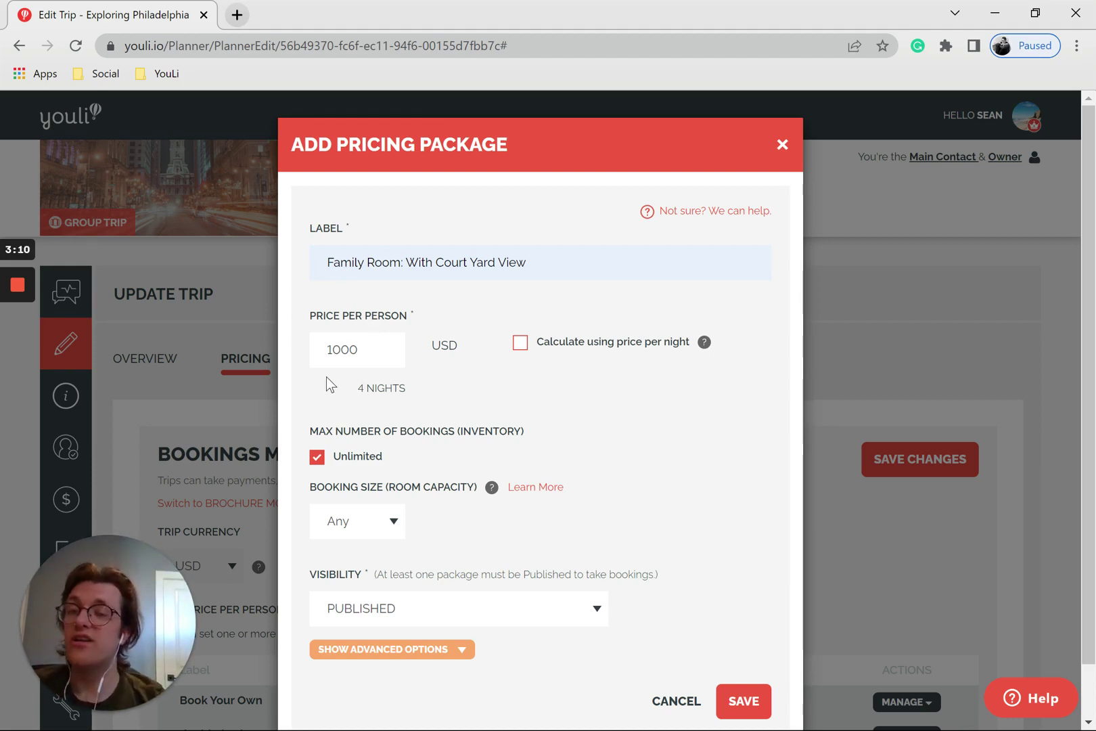
Step: Calculate the package price from a price per night and set the nightly rate to 300 USD
{"action": "left_click", "coordinate": [520, 342]}
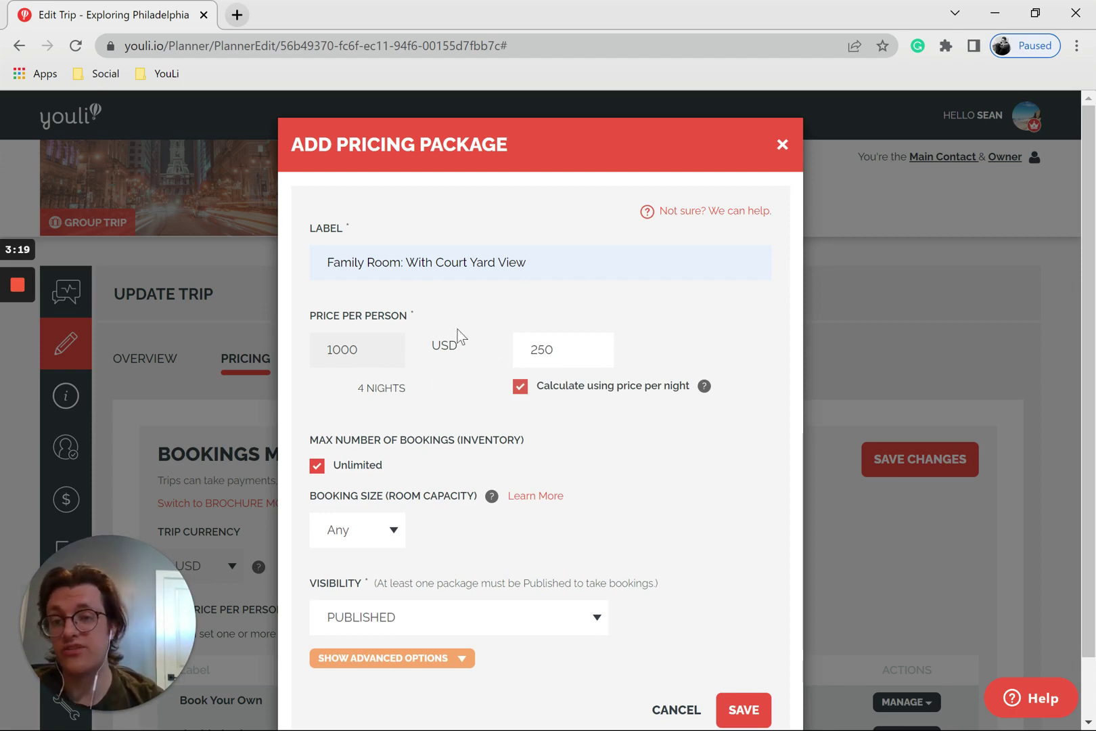
{"action": "left_click", "coordinate": [554, 349]}
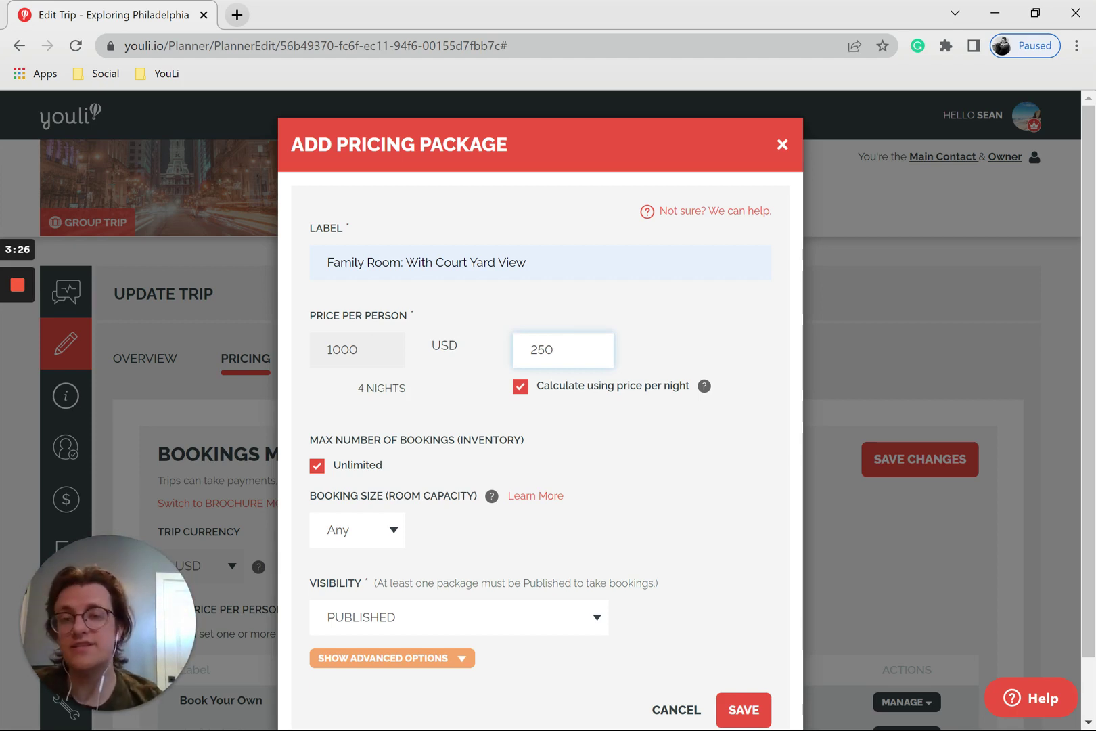
{"action": "key", "text": "BackSpace"}
{"action": "key", "text": "BackSpace"}
{"action": "key", "text": "BackSpace"}
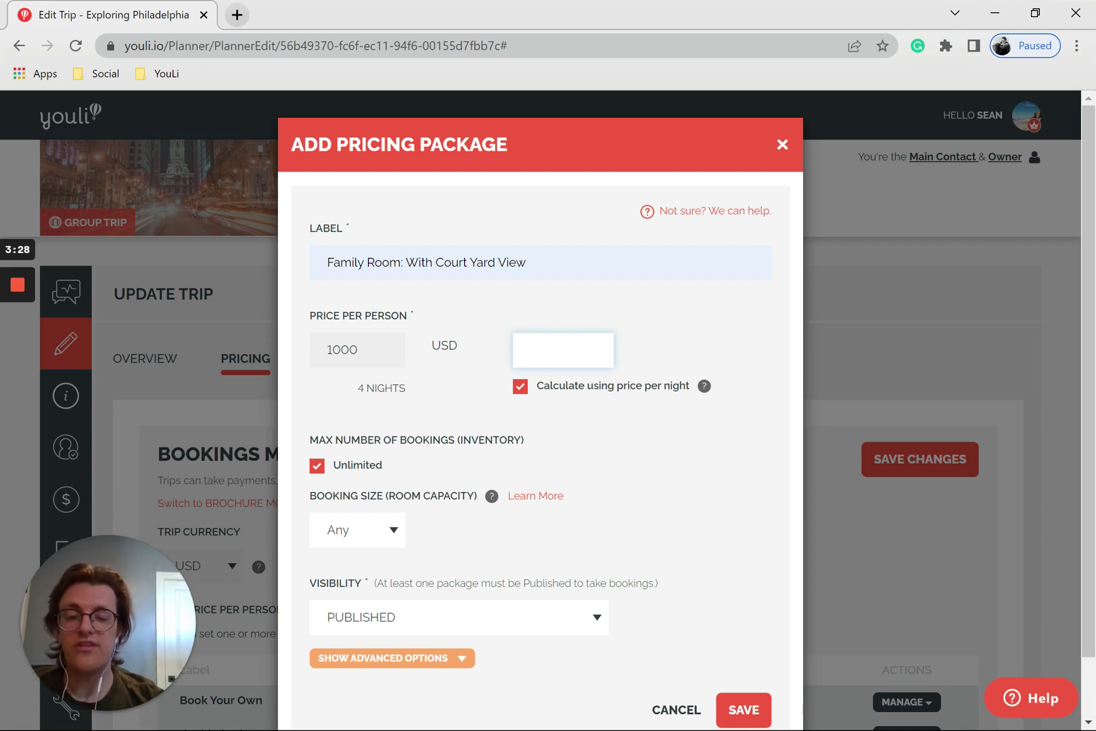
{"action": "type", "text": "300"}
{"action": "left_click", "coordinate": [649, 350]}
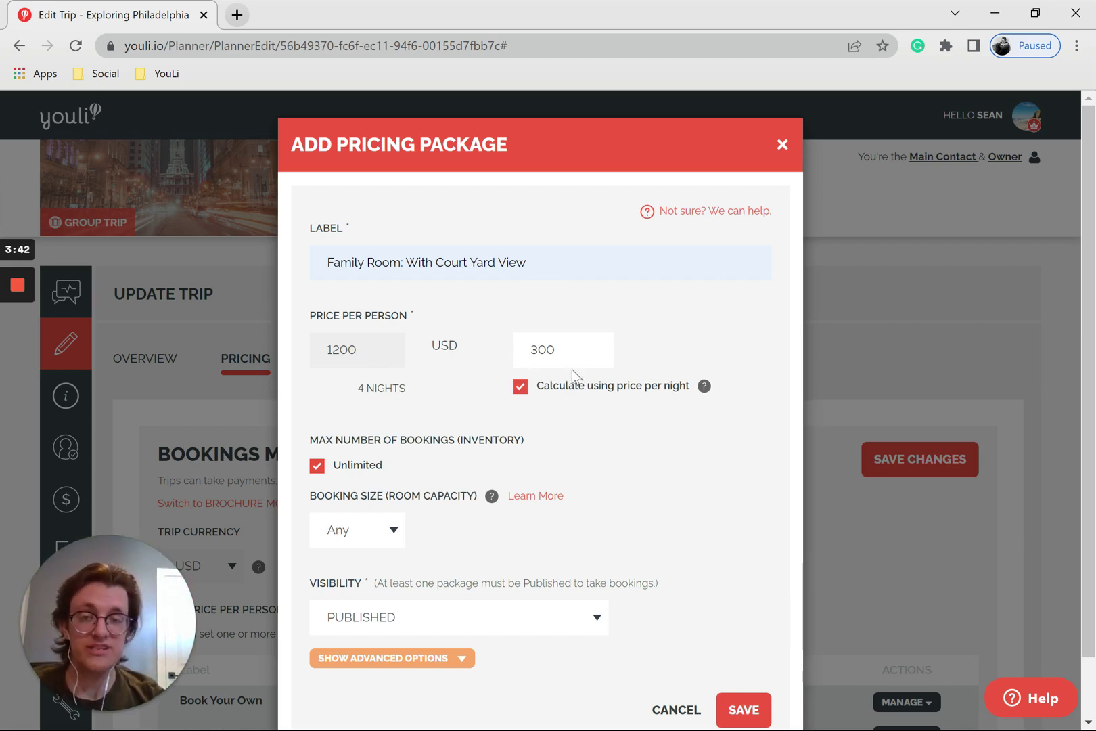
{"action": "left_click_drag", "start_coordinate": [555, 350], "coordinate": [539, 350]}
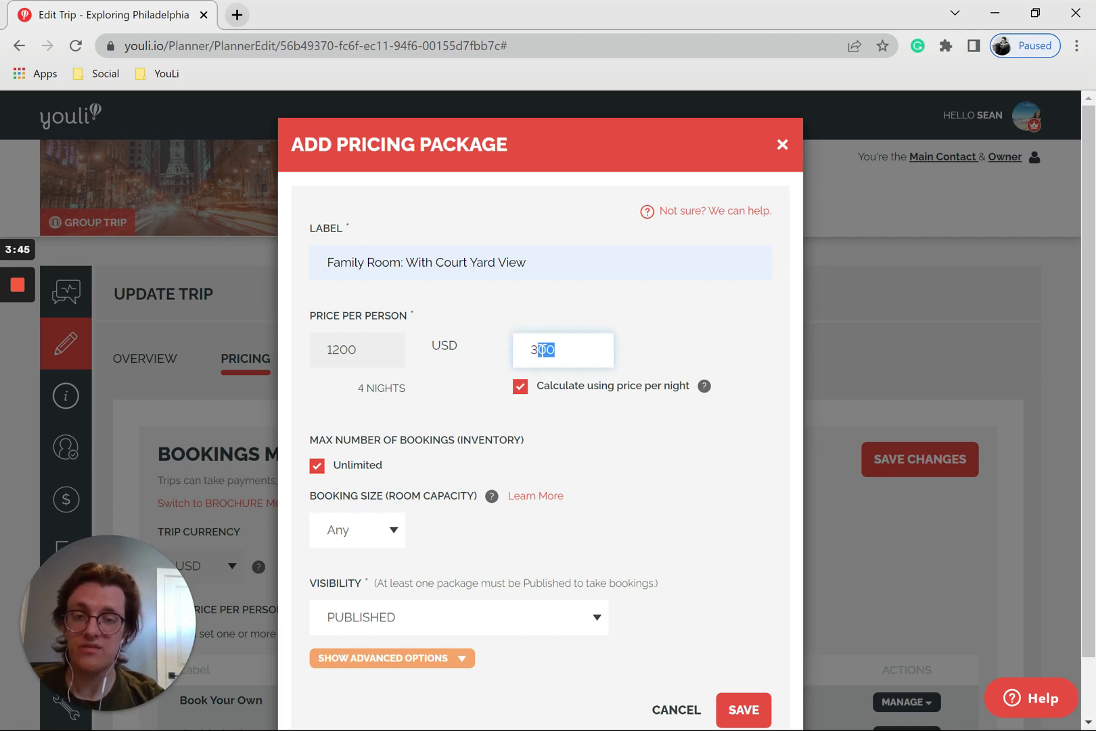
{"action": "left_click_drag", "start_coordinate": [471, 388], "coordinate": [309, 387]}
{"action": "left_click", "coordinate": [363, 405]}
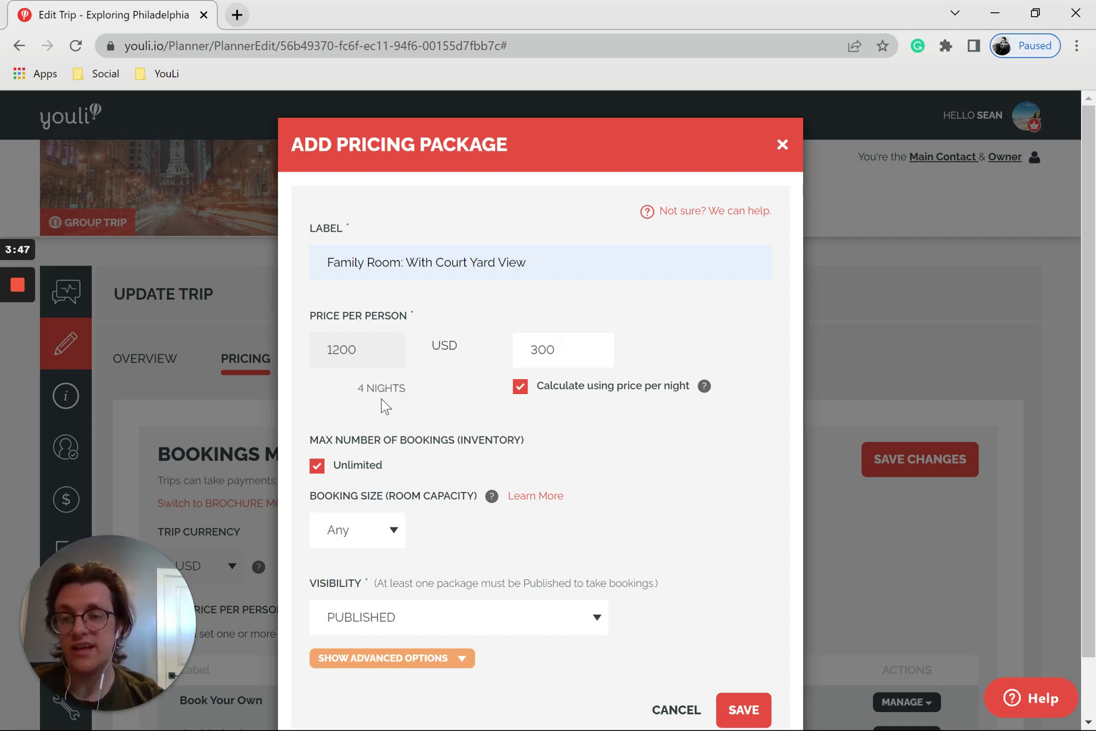
{"action": "left_click_drag", "start_coordinate": [366, 354], "coordinate": [318, 357]}
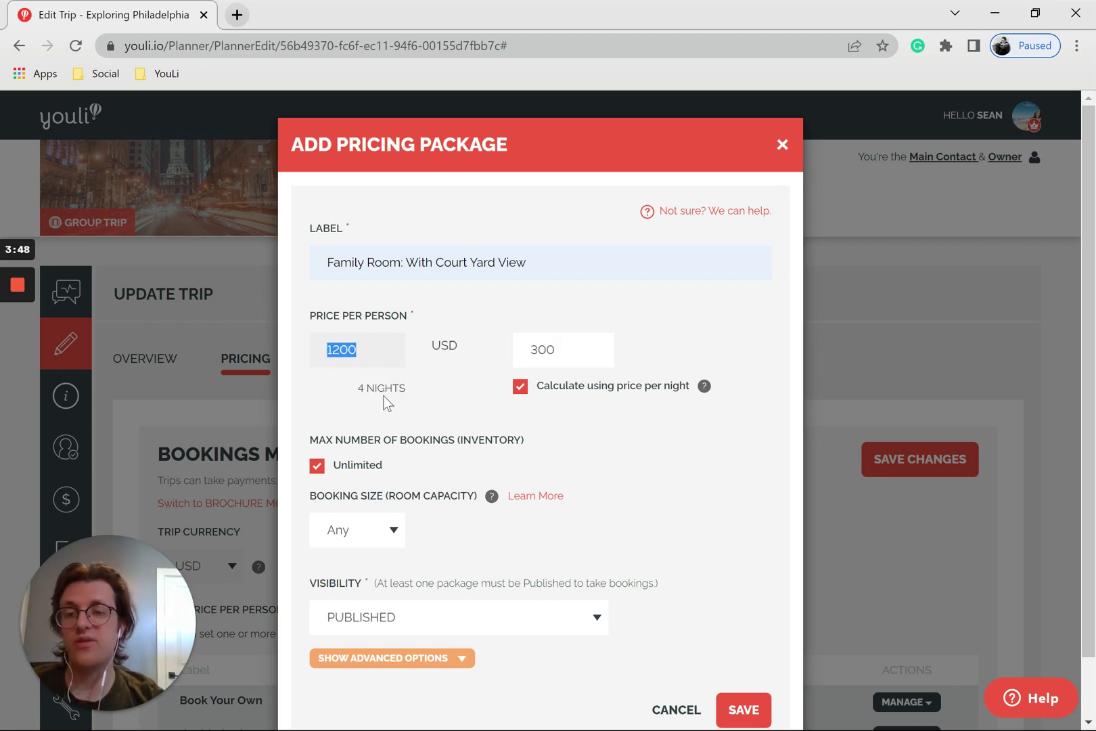
{"action": "left_click", "coordinate": [366, 404]}
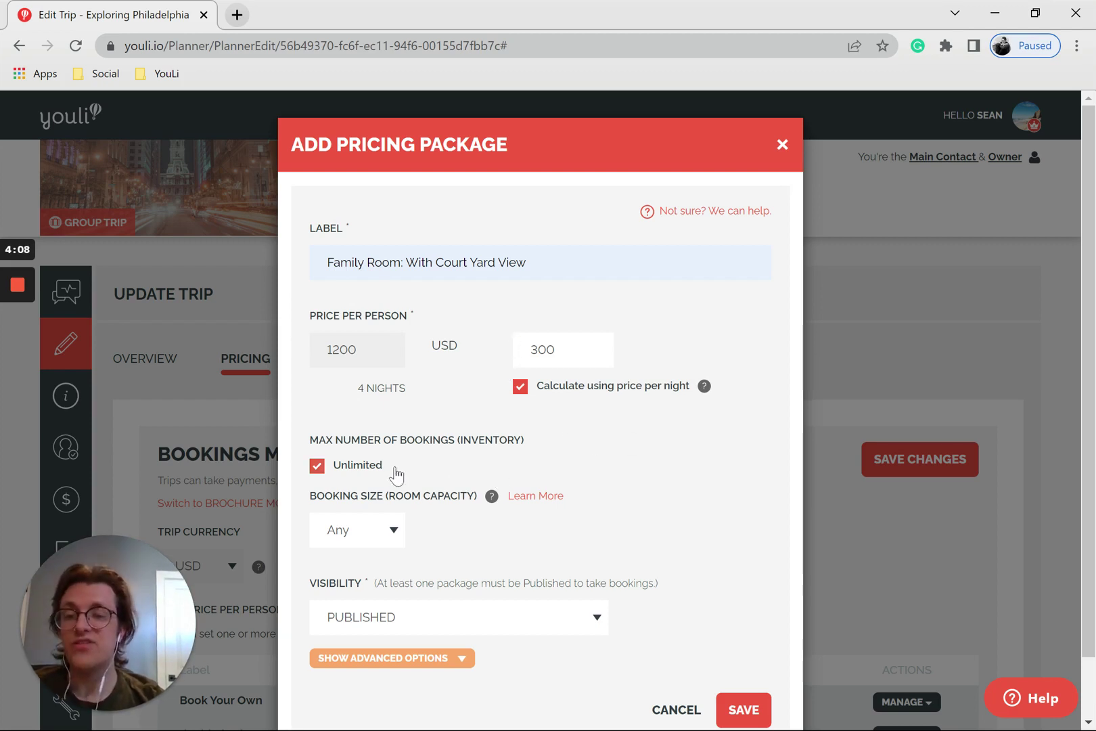
Step: Turn off unlimited bookings for the package and set the maximum number of bookings to 4
{"action": "scroll", "coordinate": [399, 473], "scroll_direction": "down", "scroll_amount": 1}
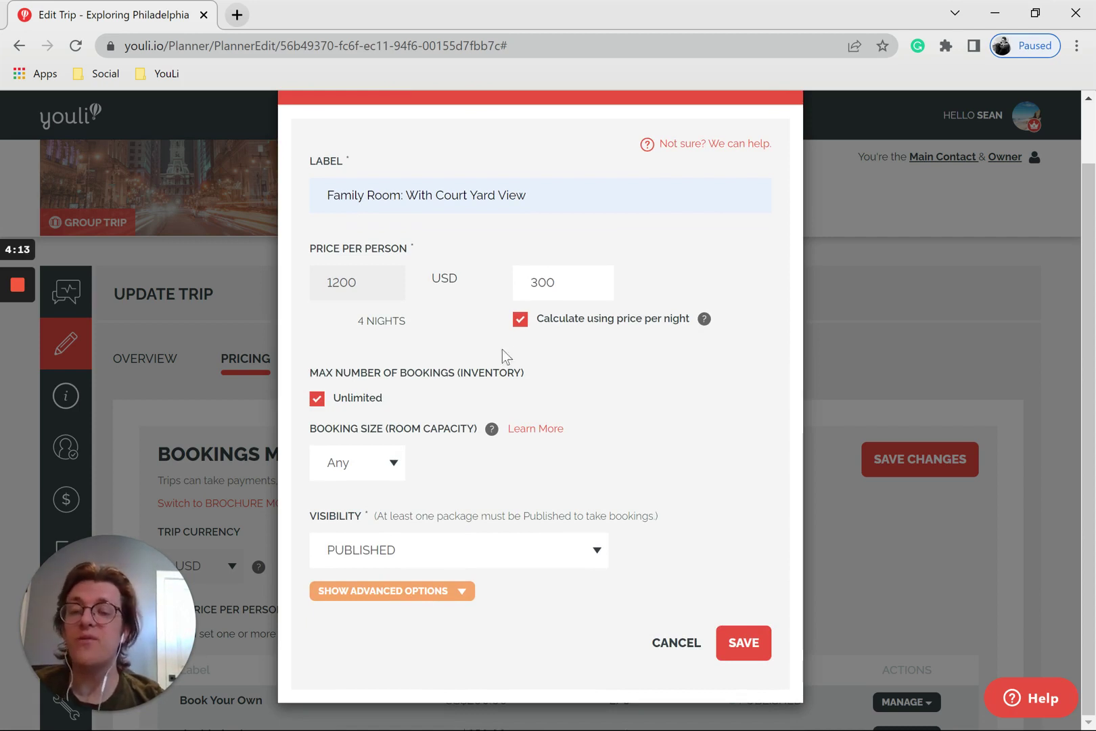
{"action": "left_click_drag", "start_coordinate": [519, 371], "coordinate": [479, 382]}
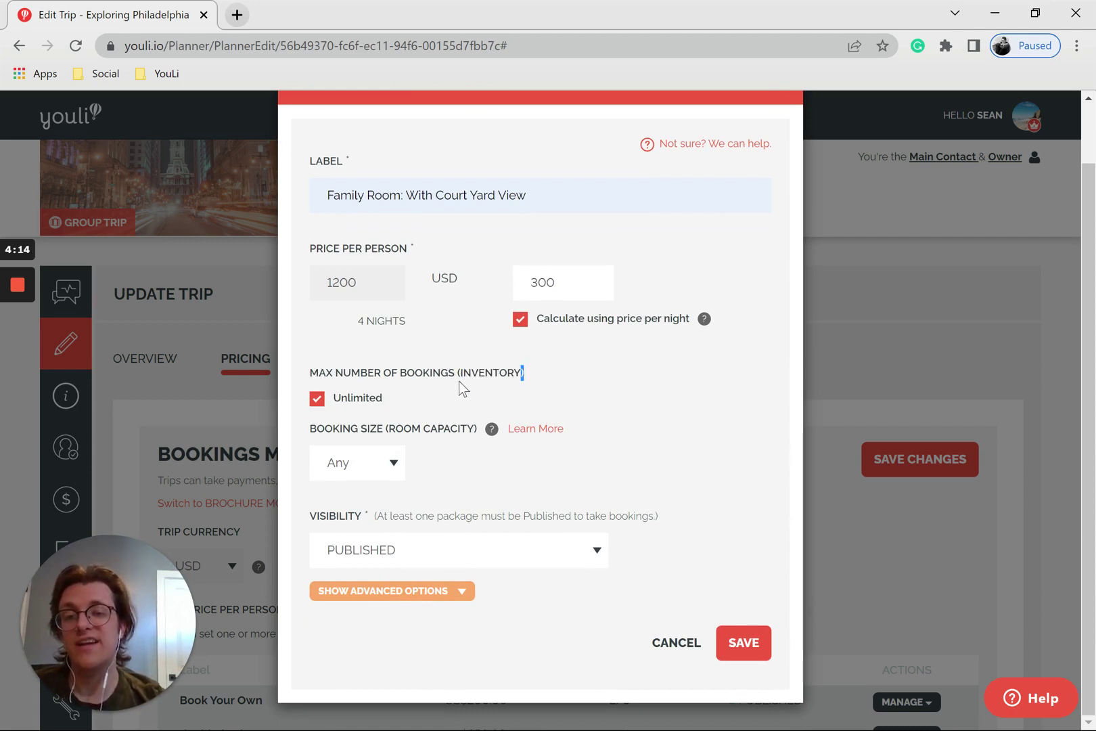
{"action": "double_click", "coordinate": [461, 383]}
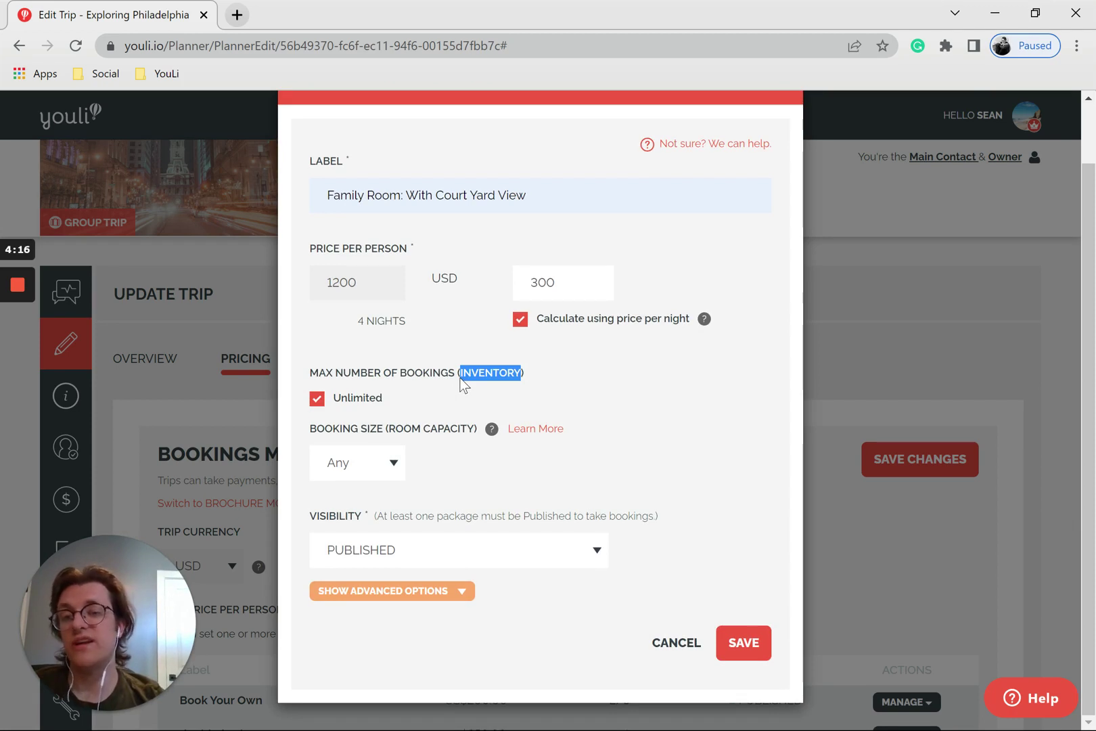
{"action": "left_click", "coordinate": [506, 406]}
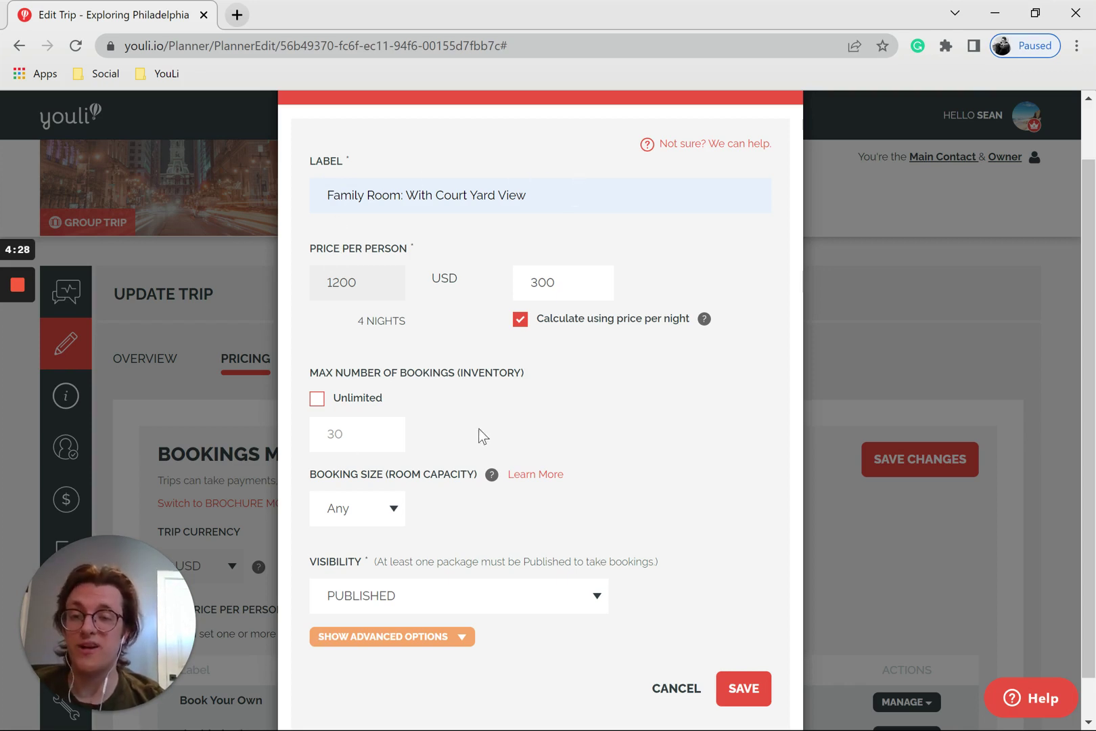
{"action": "left_click", "coordinate": [380, 431]}
{"action": "type", "text": "4"}
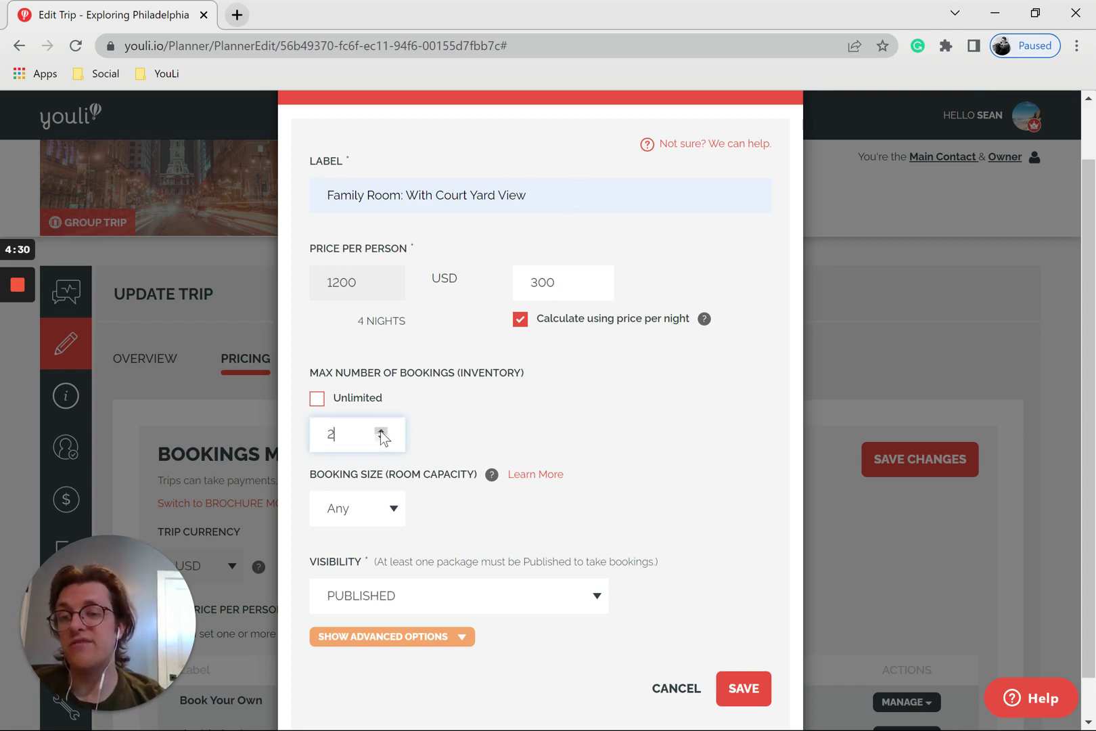
{"action": "left_click", "coordinate": [457, 426]}
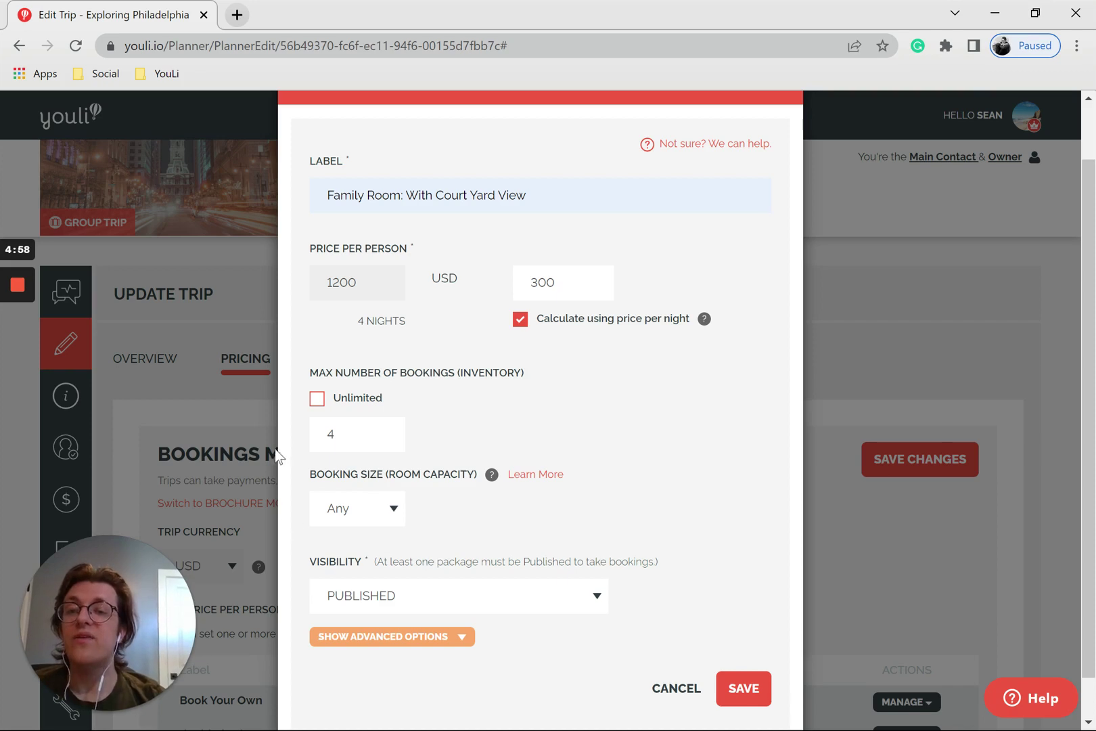
Step: Check the help note on booking size and set the package's room capacity to 4
{"action": "scroll", "coordinate": [497, 359], "scroll_direction": "down", "scroll_amount": 1}
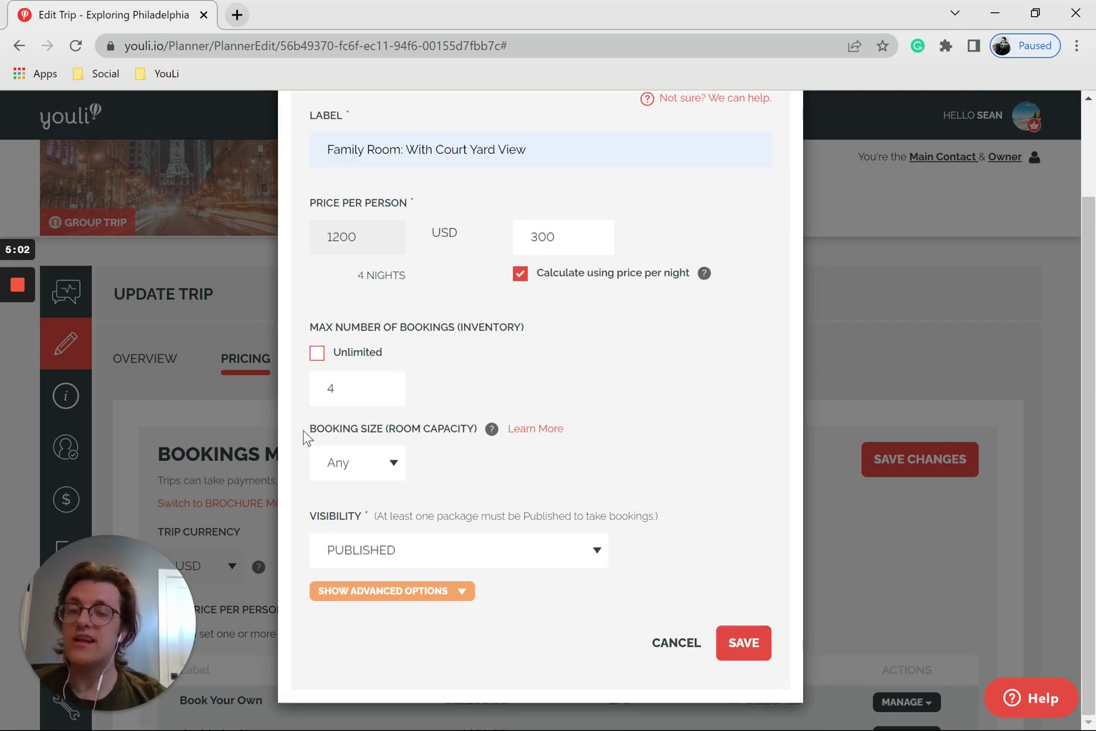
{"action": "left_click_drag", "start_coordinate": [304, 431], "coordinate": [479, 433]}
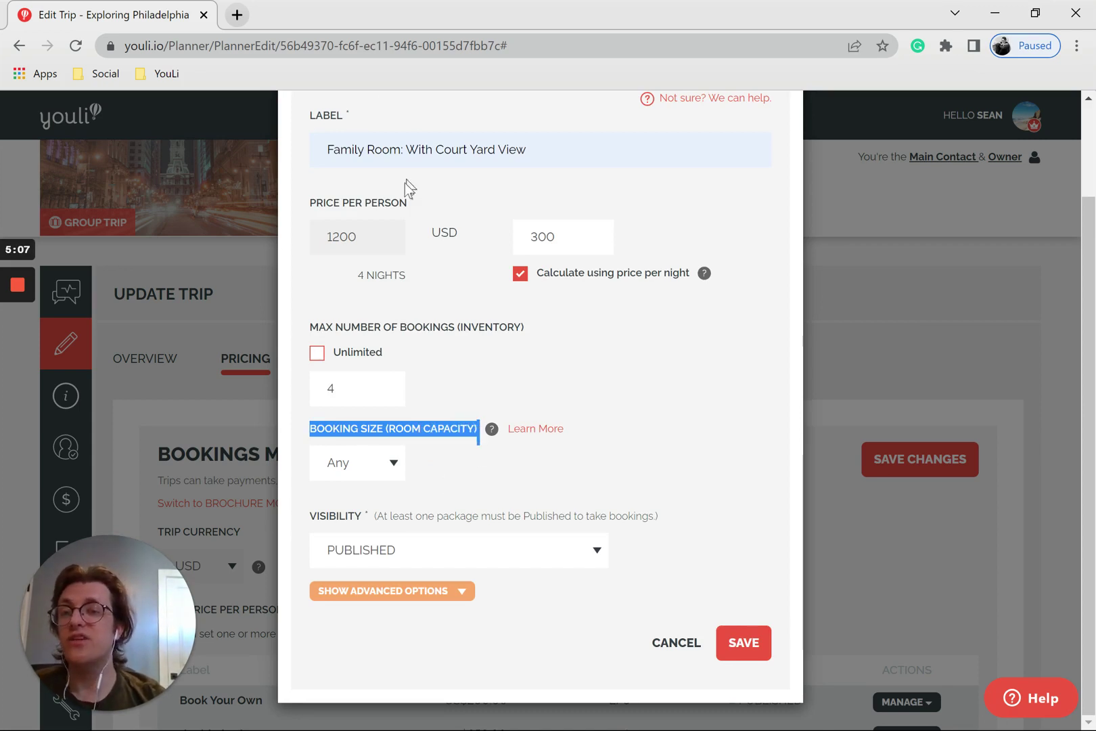
{"action": "left_click", "coordinate": [434, 459]}
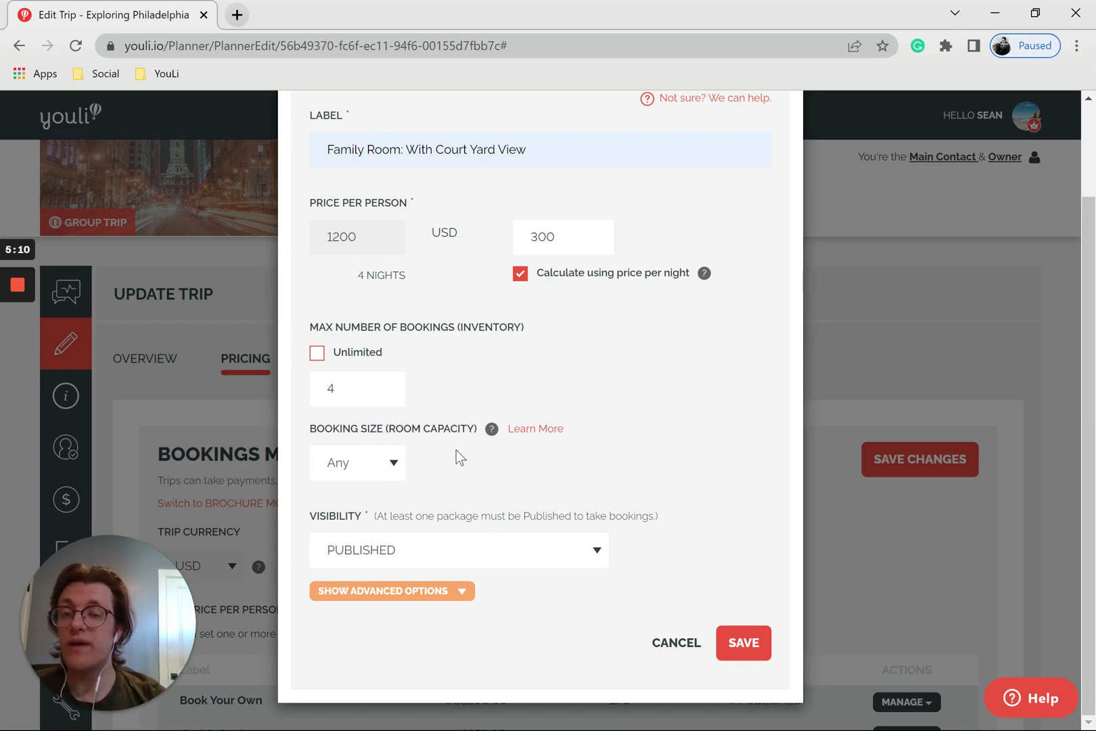
{"action": "mouse_move", "coordinate": [490, 431]}
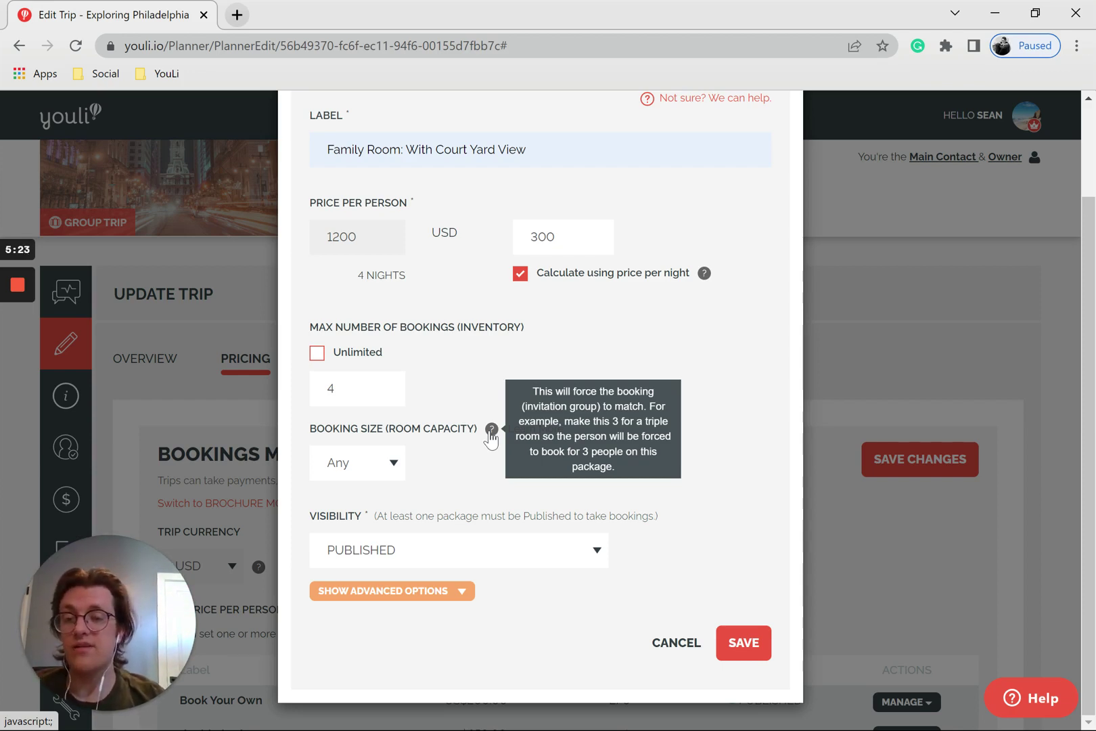
{"action": "left_click", "coordinate": [393, 462]}
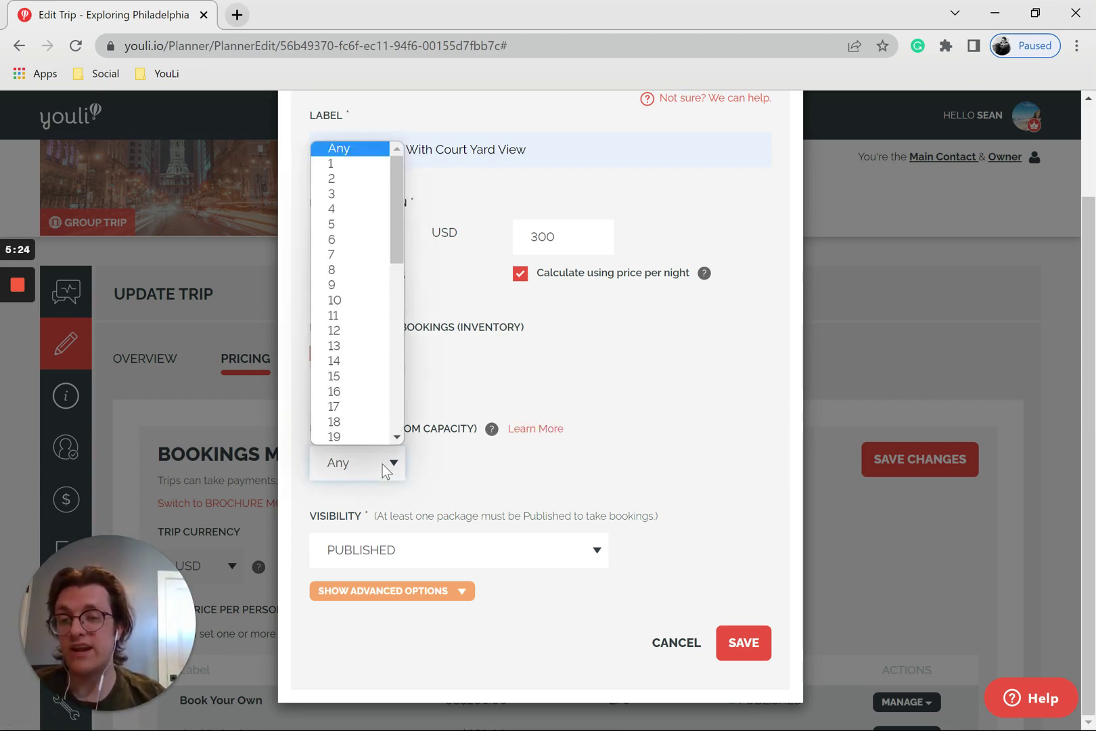
{"action": "left_click", "coordinate": [350, 213]}
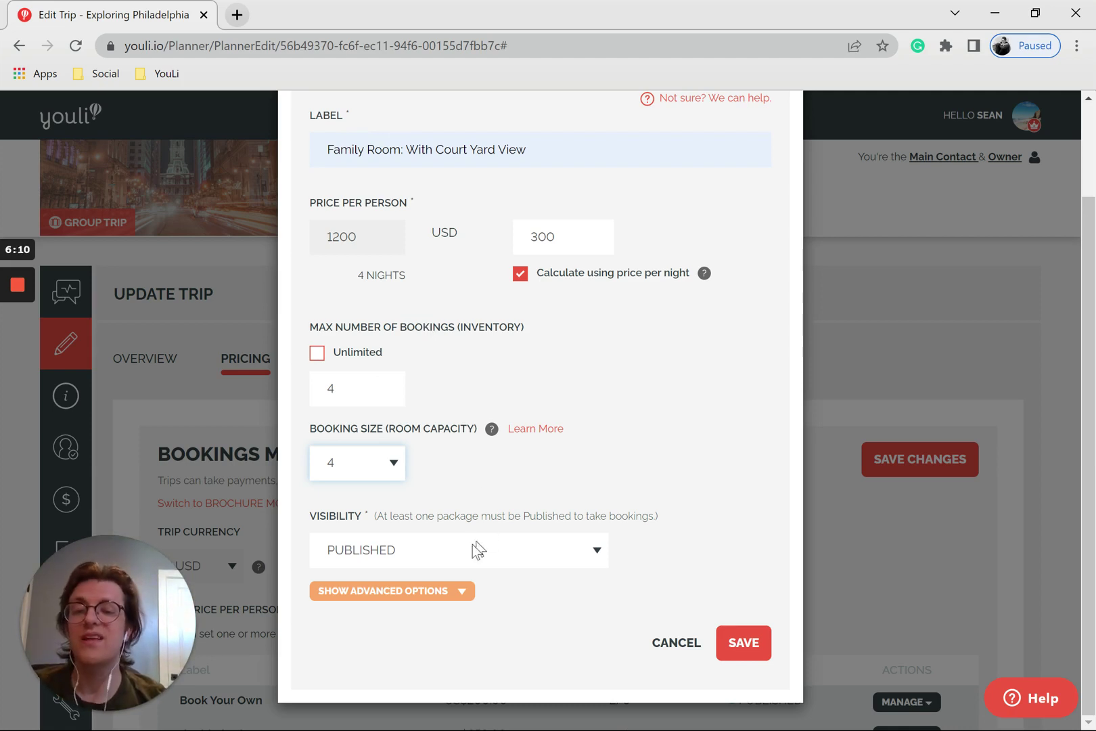
Step: Check the visibility choices for the family room package and set it to Published
{"action": "left_click", "coordinate": [363, 560]}
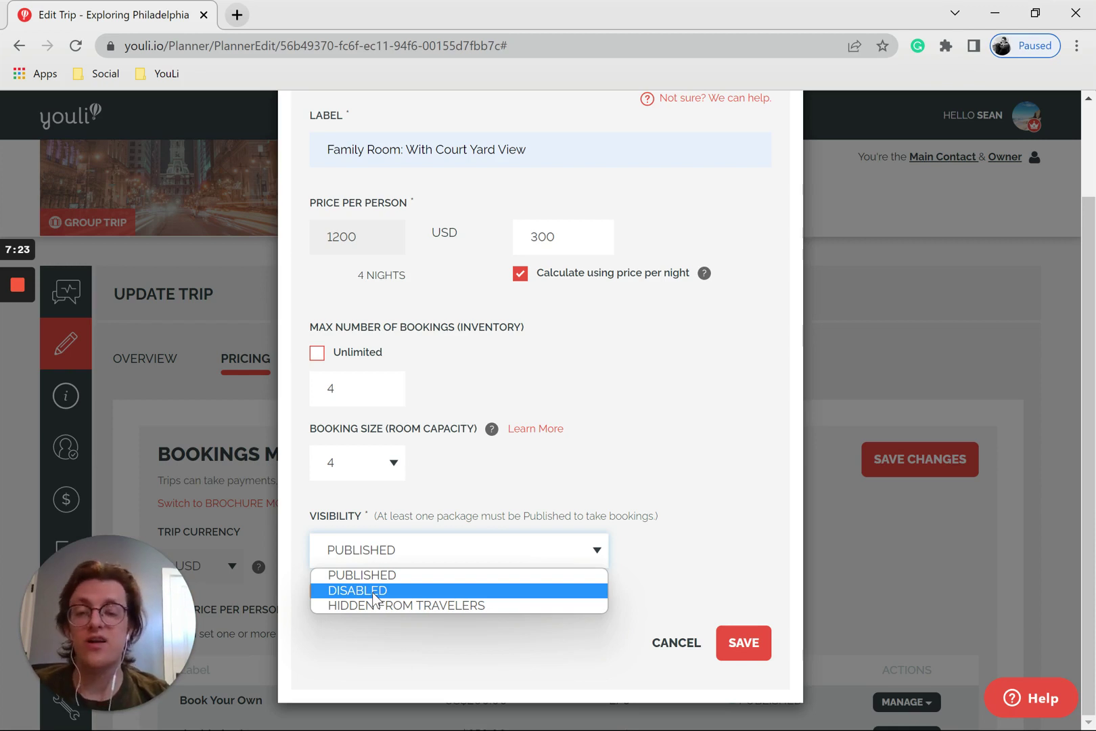
{"action": "key", "text": "Up"}
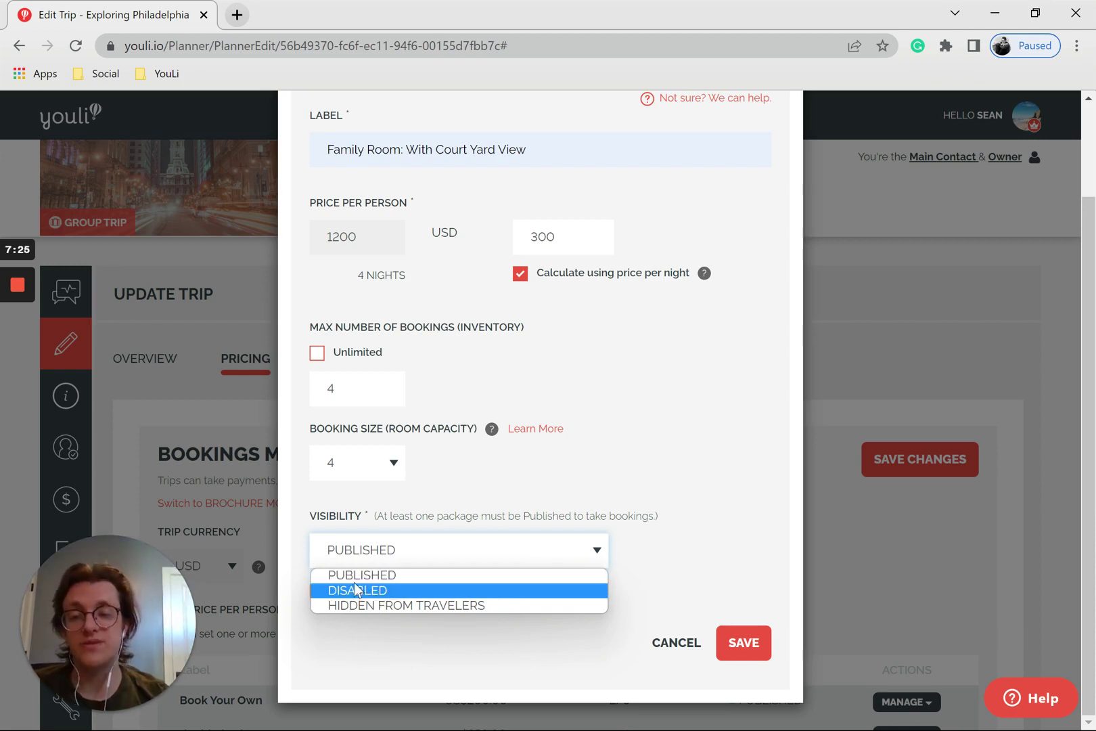
{"action": "left_click", "coordinate": [354, 579]}
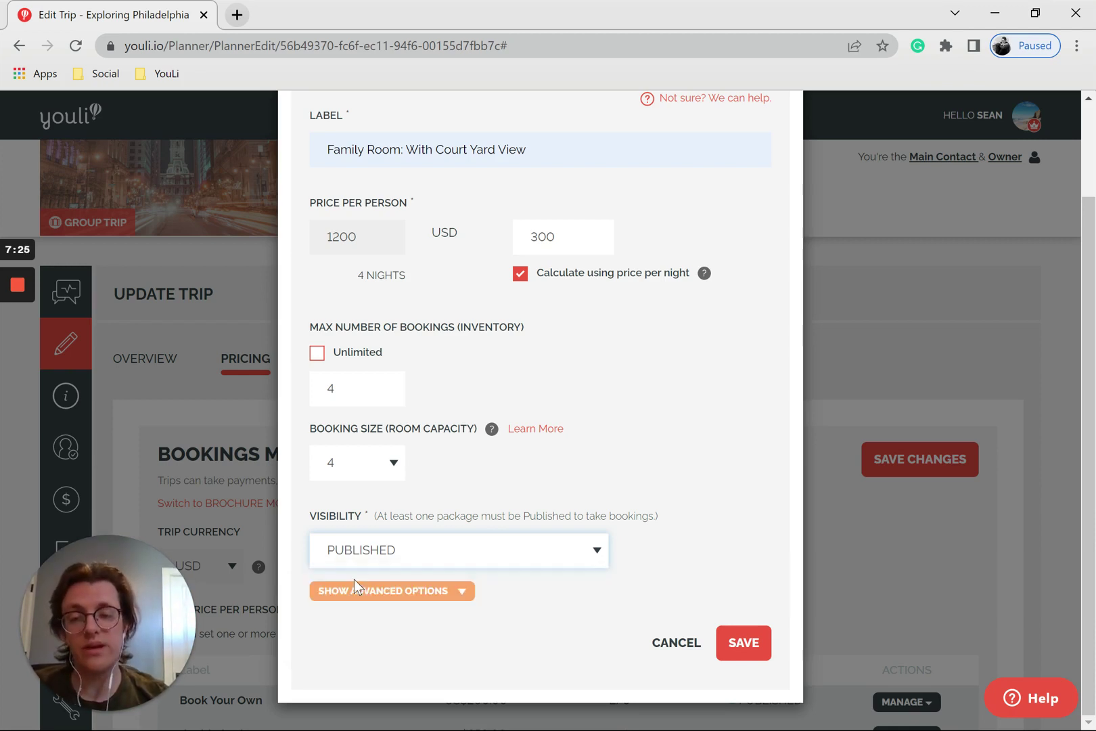
Step: Show the package's advanced options and review the description editor along with the package settings
{"action": "left_click", "coordinate": [452, 595]}
{"action": "scroll", "coordinate": [450, 596], "scroll_direction": "down", "scroll_amount": 3}
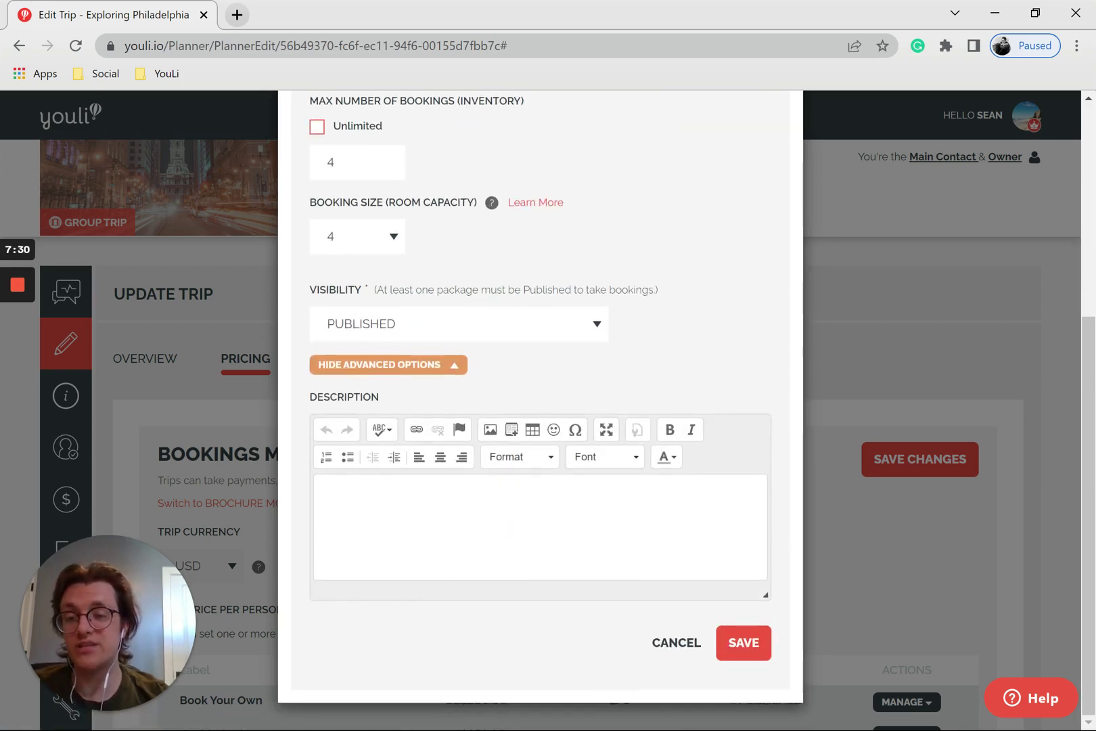
{"action": "left_click", "coordinate": [511, 530]}
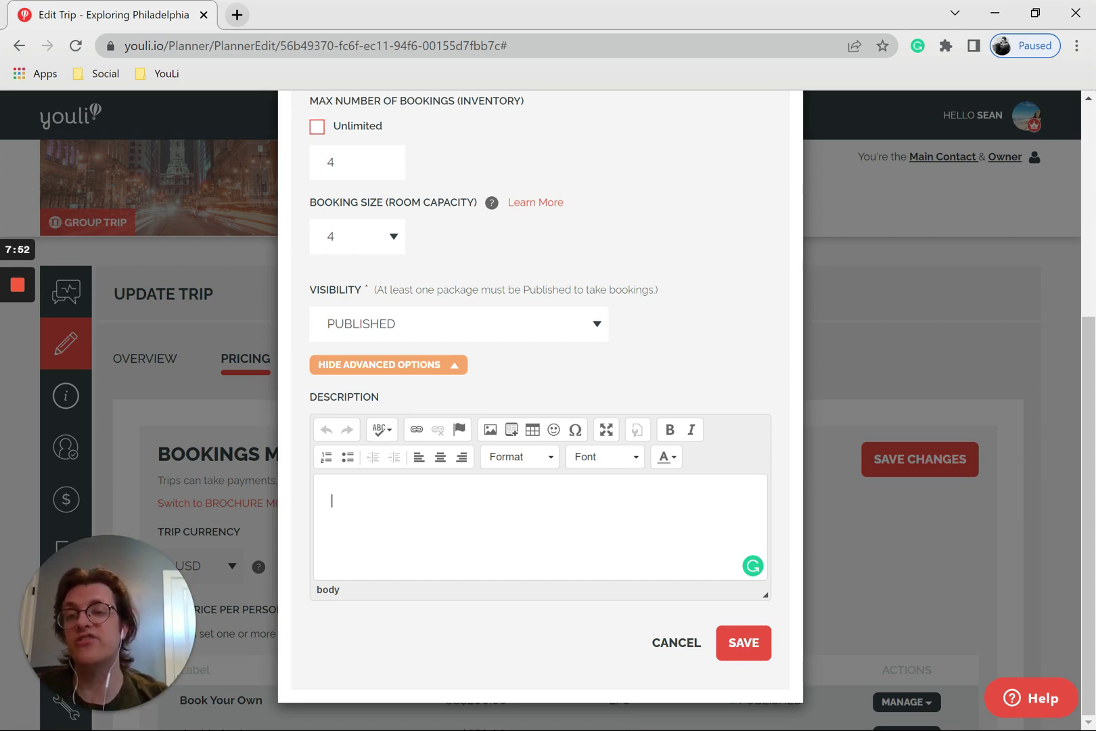
{"action": "scroll", "coordinate": [291, 350], "scroll_direction": "up", "scroll_amount": 5}
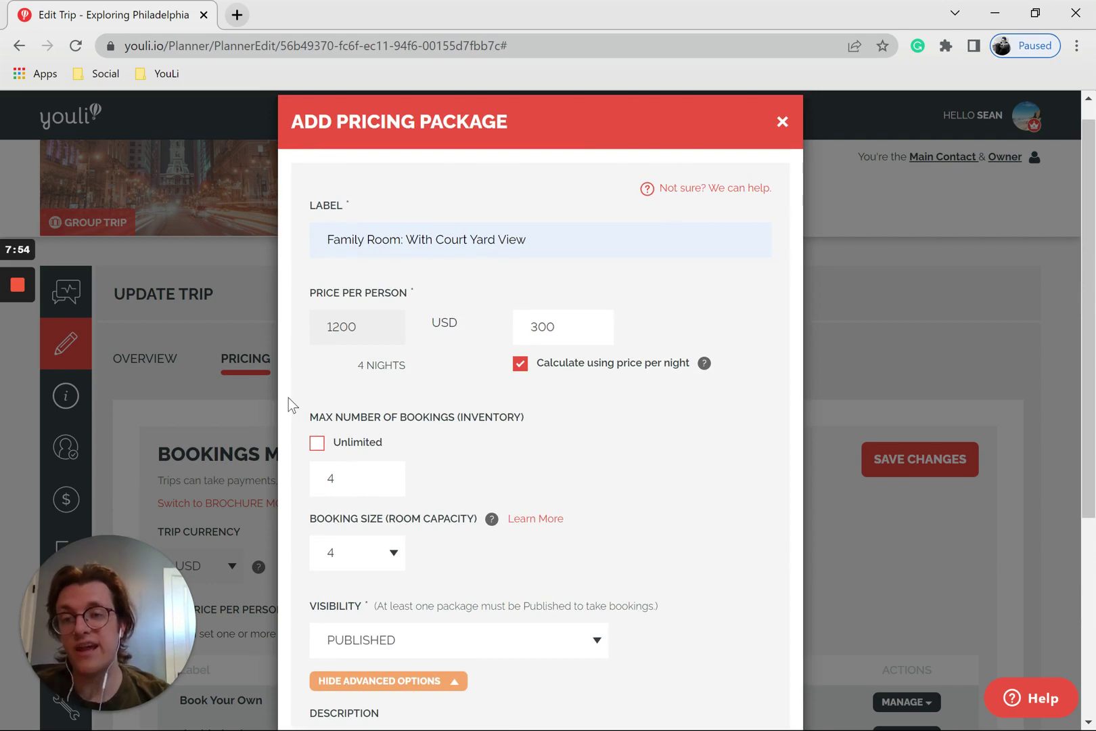
{"action": "scroll", "coordinate": [339, 431], "scroll_direction": "down", "scroll_amount": 5}
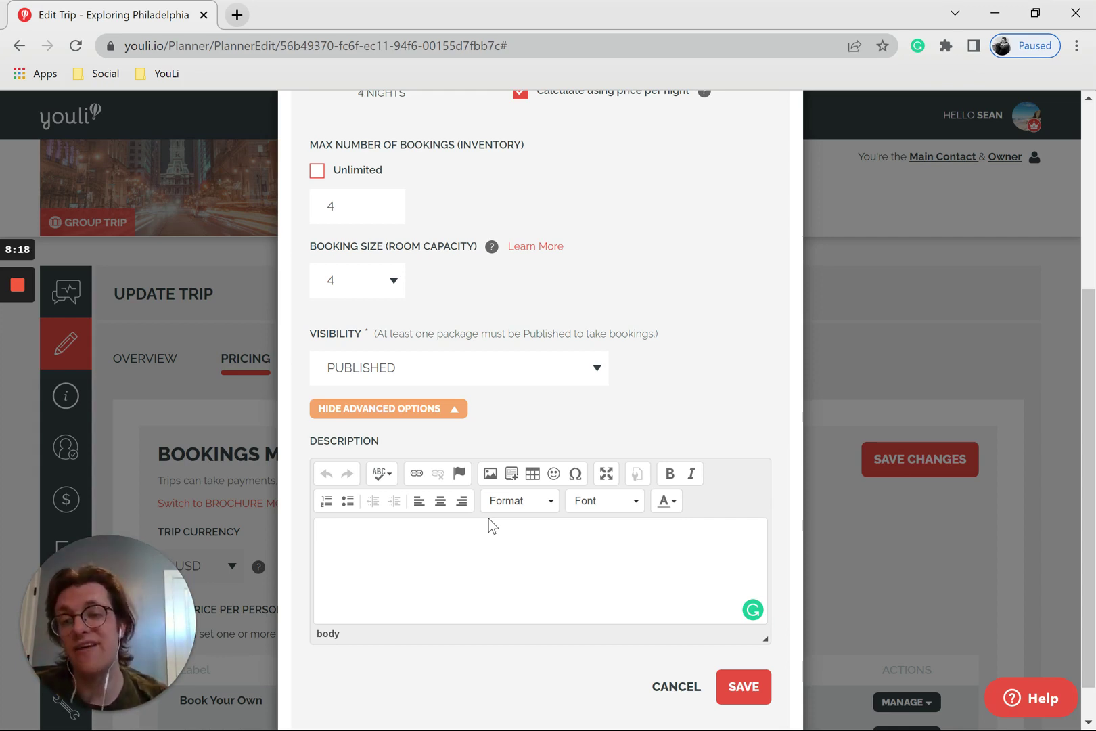
{"action": "scroll", "coordinate": [487, 518], "scroll_direction": "up", "scroll_amount": 3}
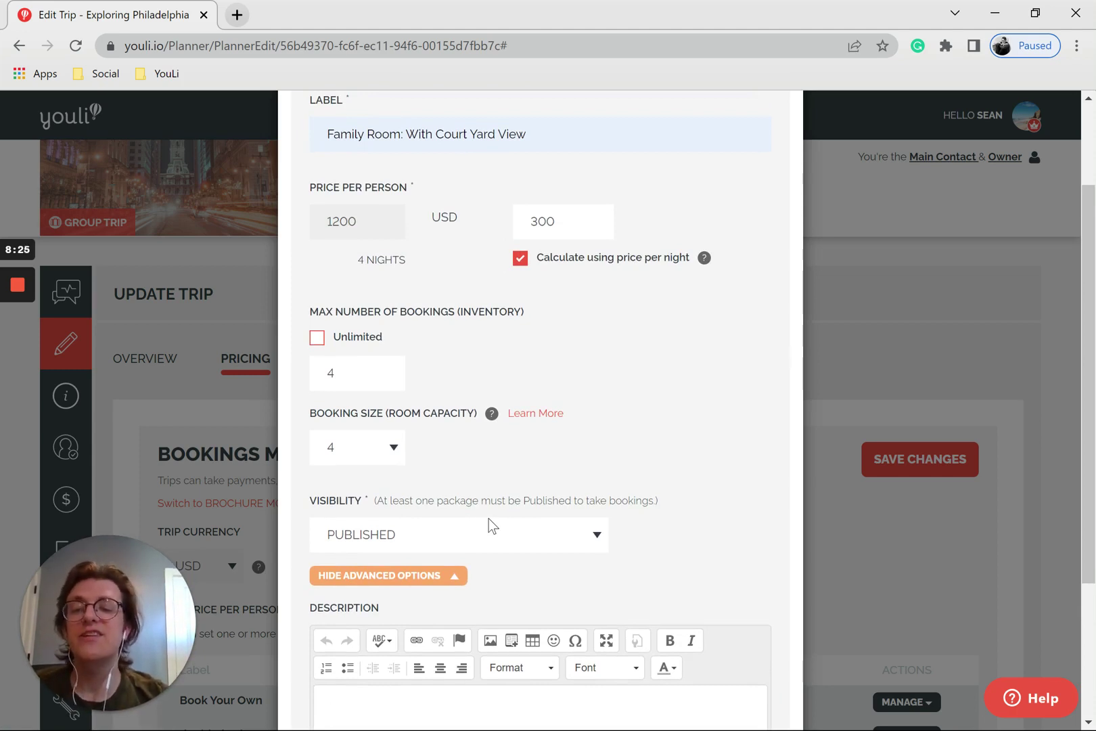
{"action": "scroll", "coordinate": [487, 518], "scroll_direction": "down", "scroll_amount": 3}
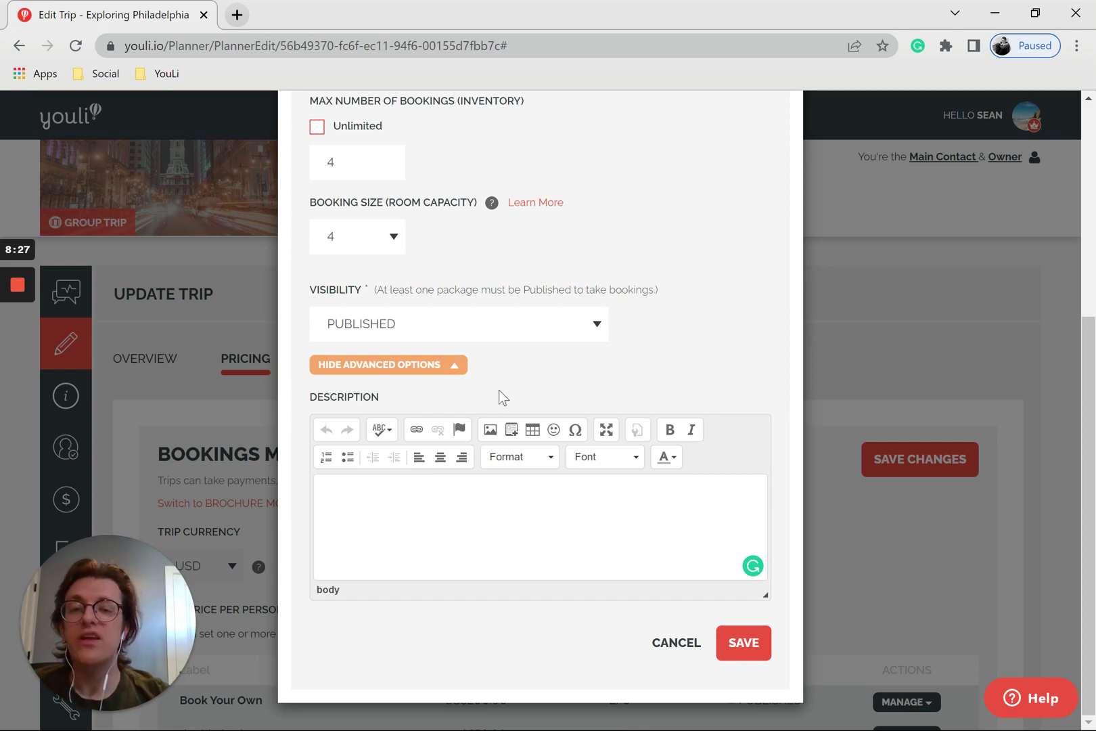
Step: Inspect the description editor's media embed and image upload dialogs, closing each without adding any content
{"action": "left_click", "coordinate": [512, 430]}
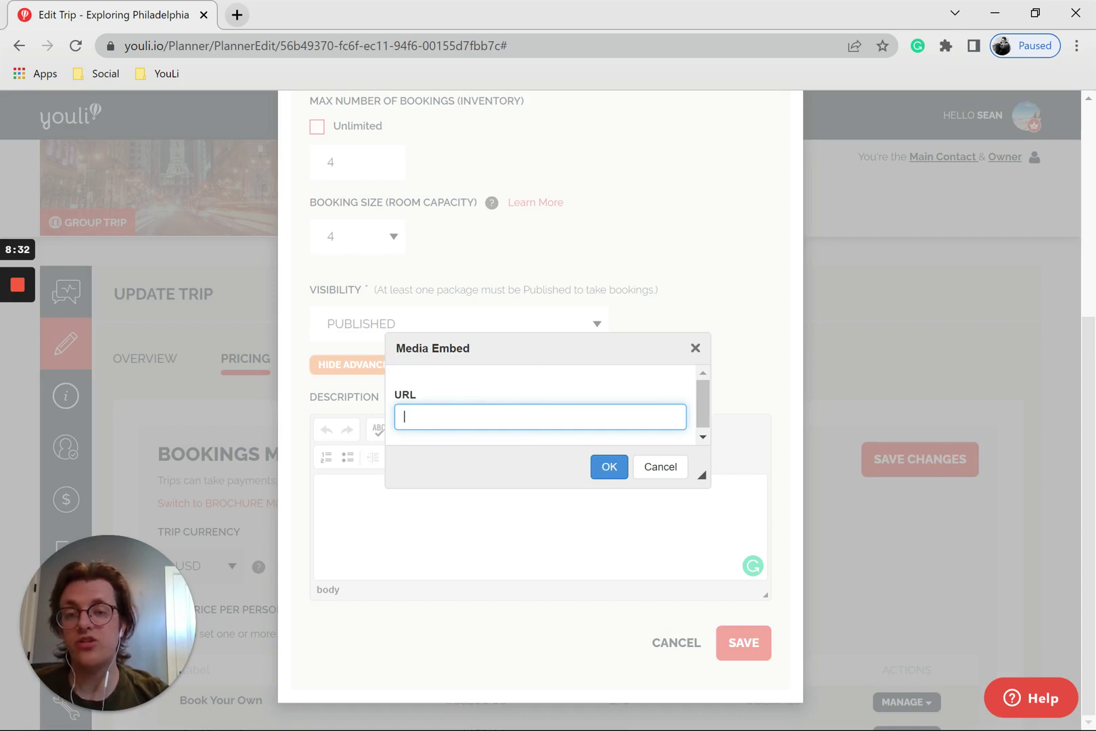
{"action": "left_click", "coordinate": [664, 467]}
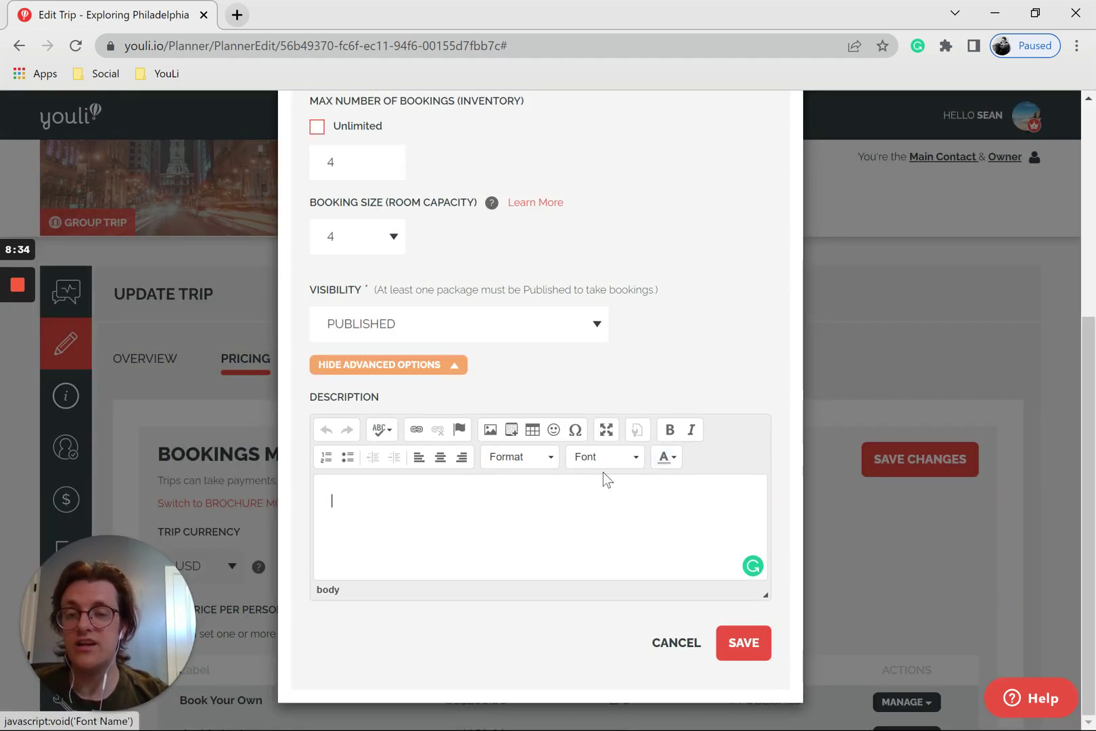
{"action": "left_click", "coordinate": [491, 431]}
{"action": "left_click", "coordinate": [485, 173]}
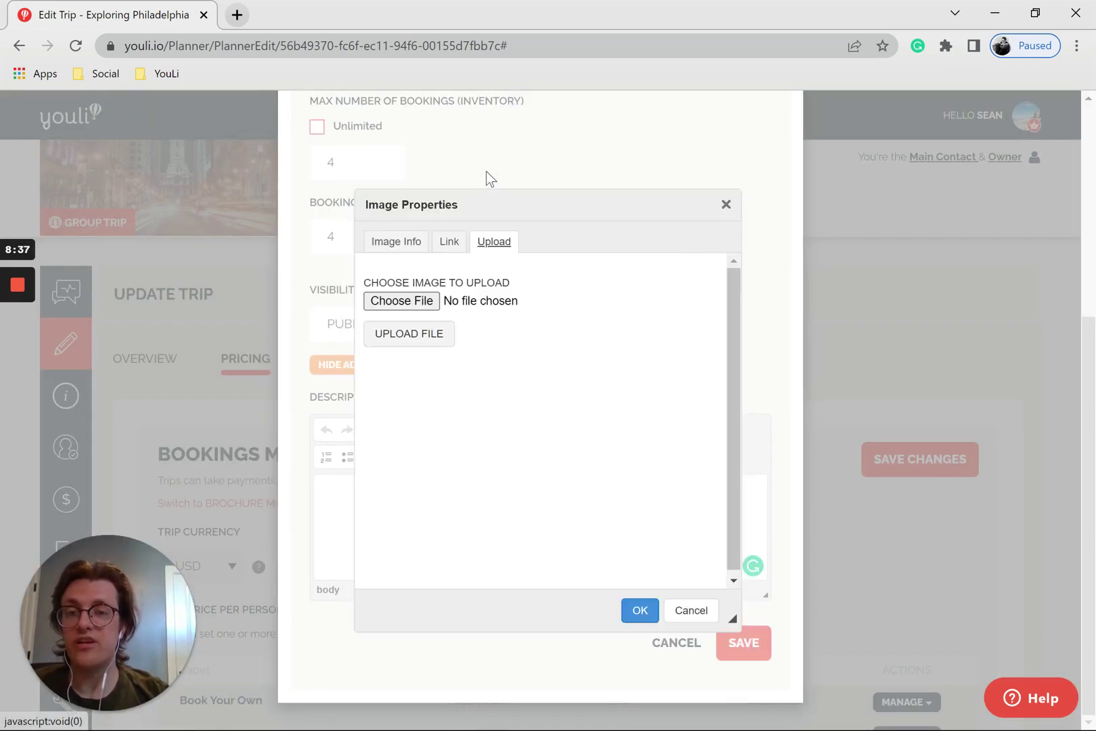
{"action": "left_click", "coordinate": [403, 300]}
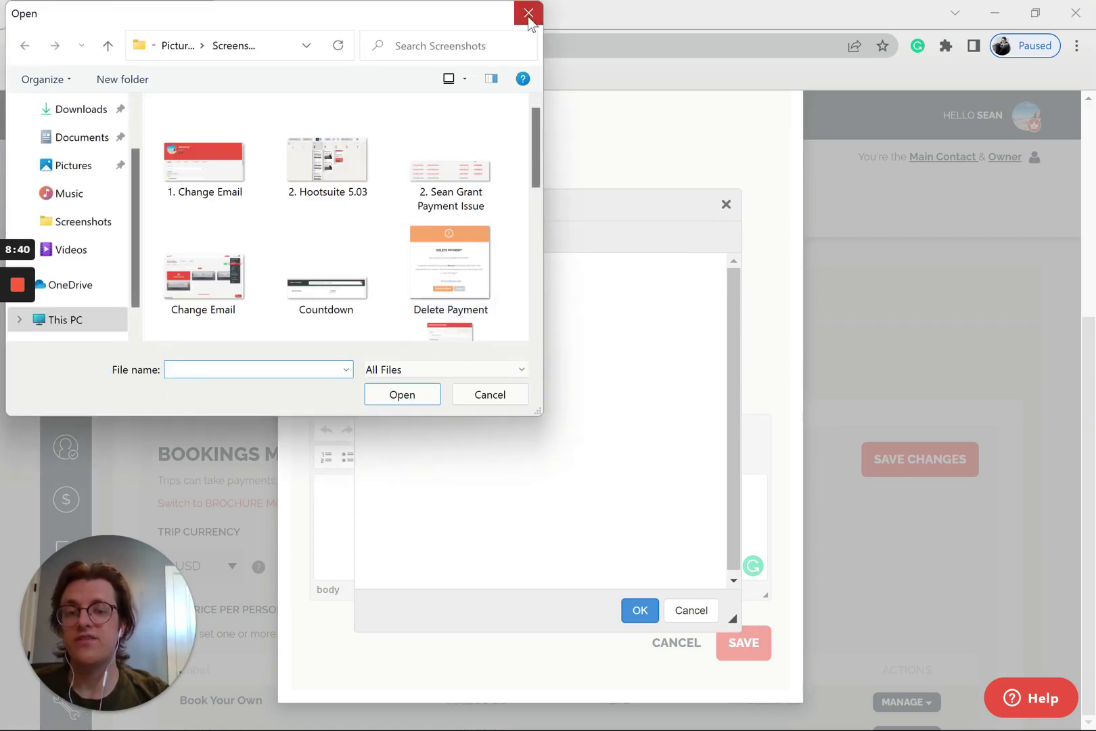
{"action": "left_click", "coordinate": [528, 13]}
{"action": "left_click", "coordinate": [688, 610]}
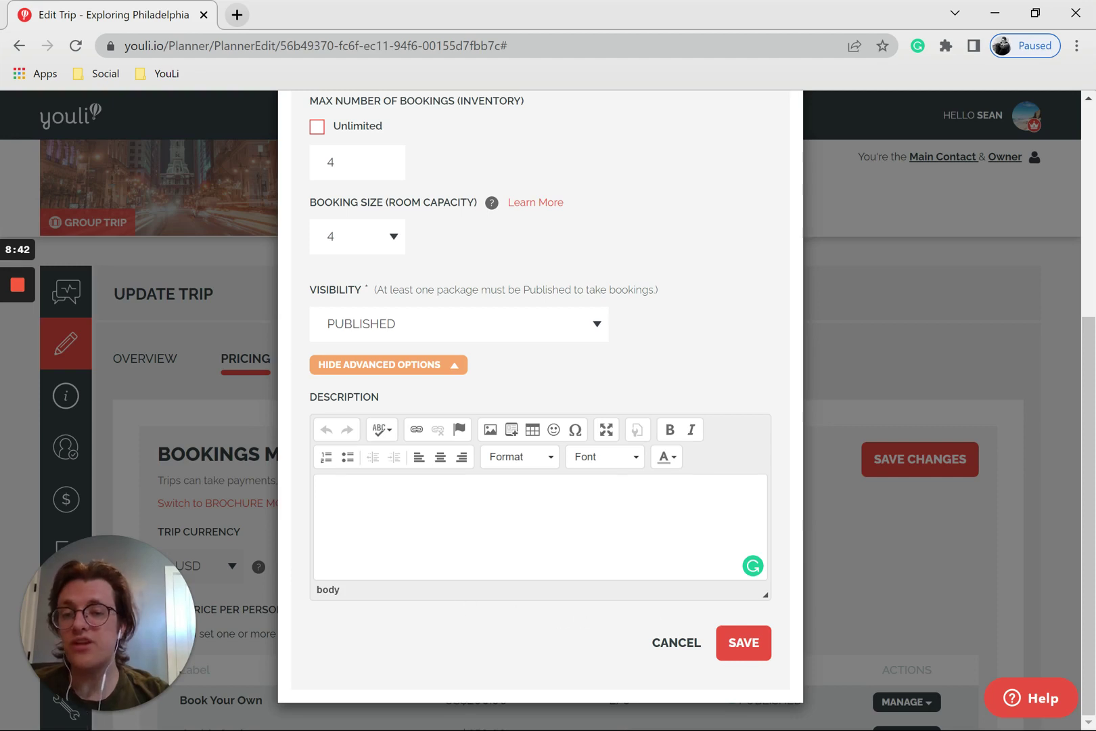
{"action": "scroll", "coordinate": [484, 552], "scroll_direction": "up", "scroll_amount": 5}
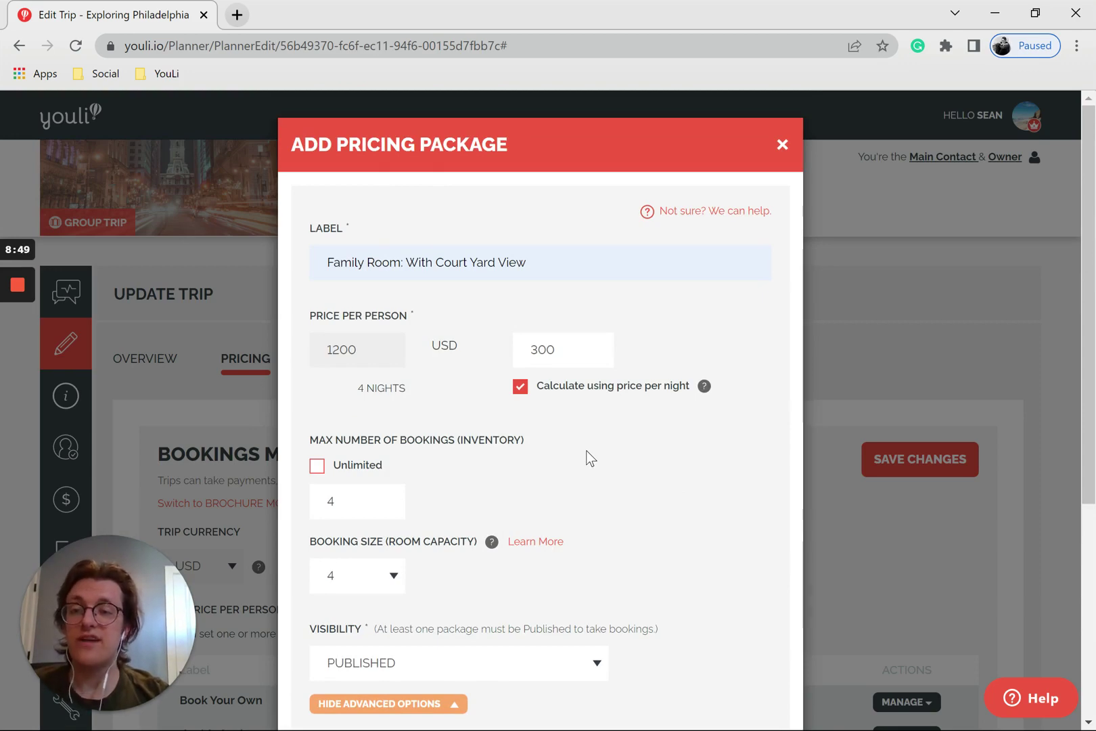
Step: On the traveler's invoice page, select the package "Family Room: With Court Yard View"
{"action": "left_click", "coordinate": [19, 357]}
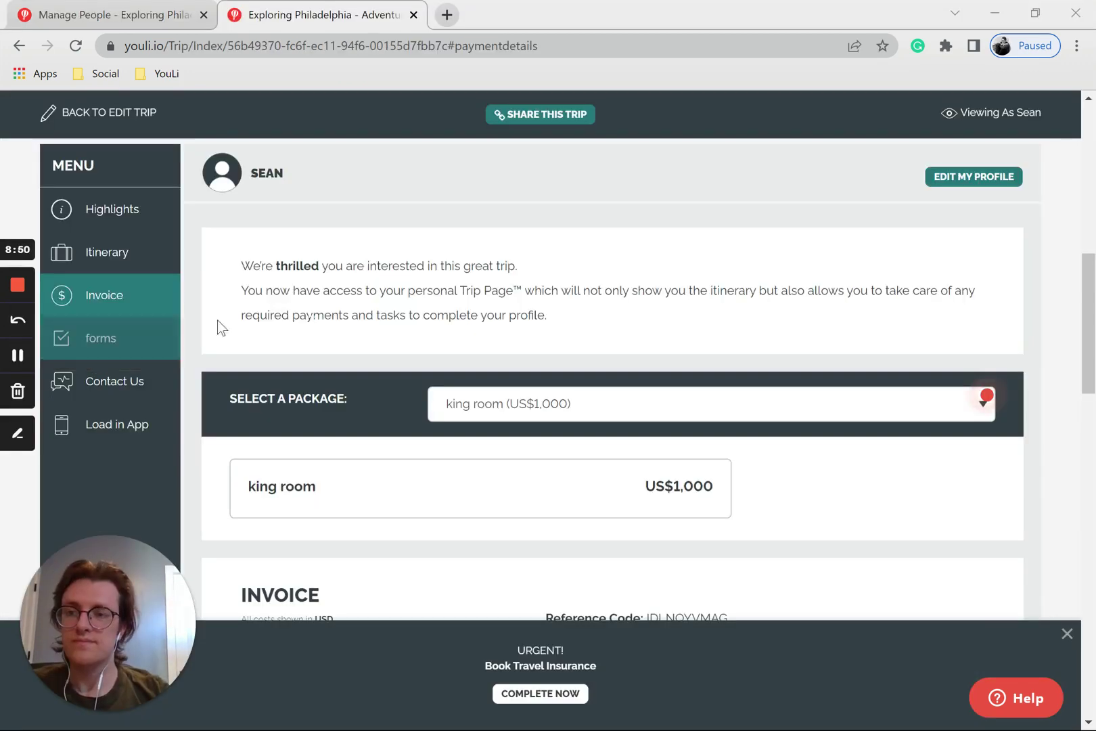
{"action": "scroll", "coordinate": [380, 305], "scroll_direction": "down", "scroll_amount": 1}
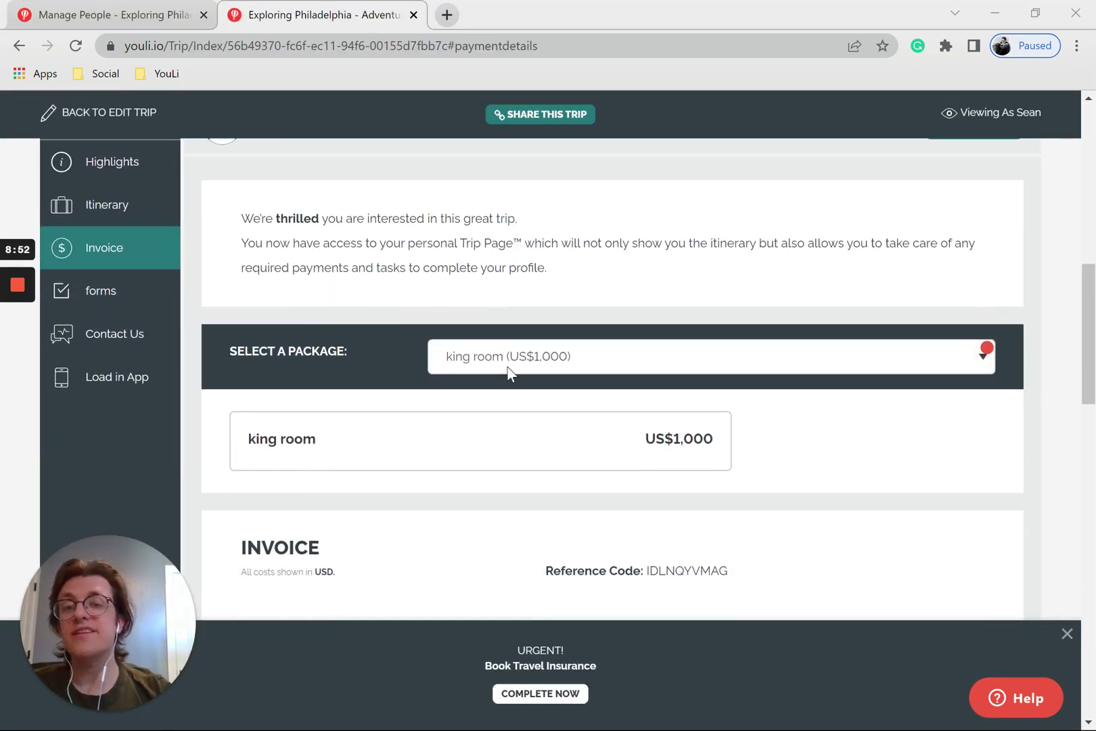
{"action": "scroll", "coordinate": [508, 366], "scroll_direction": "up", "scroll_amount": 3}
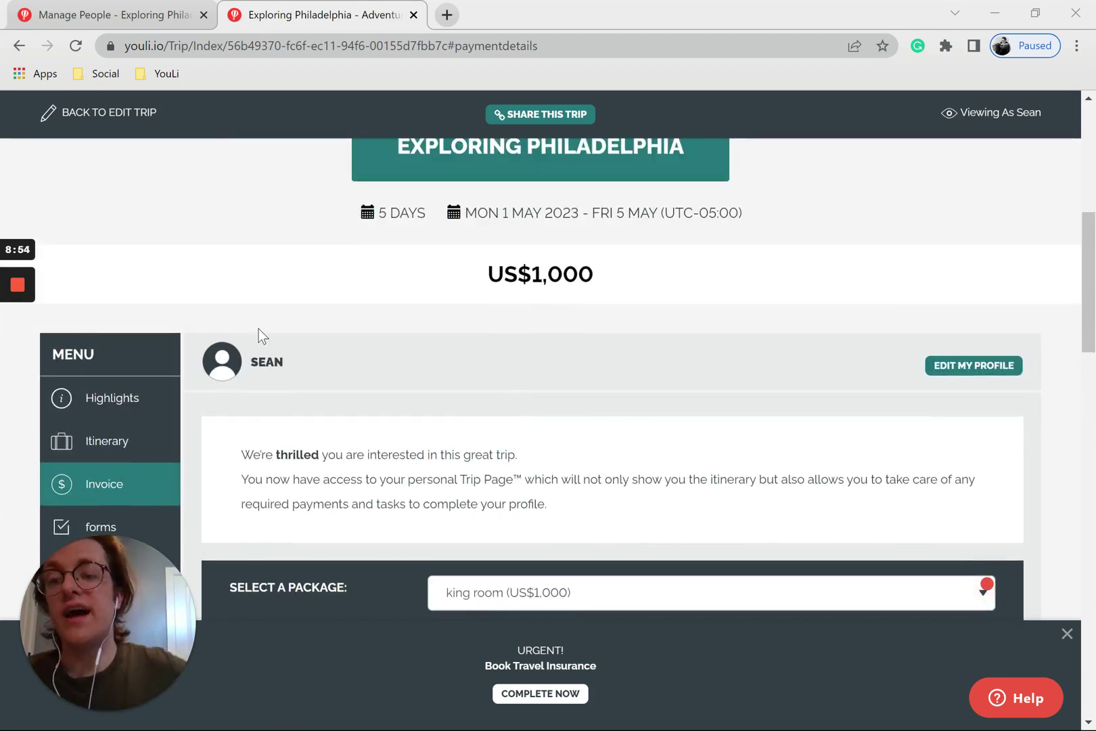
{"action": "scroll", "coordinate": [258, 329], "scroll_direction": "down", "scroll_amount": 1}
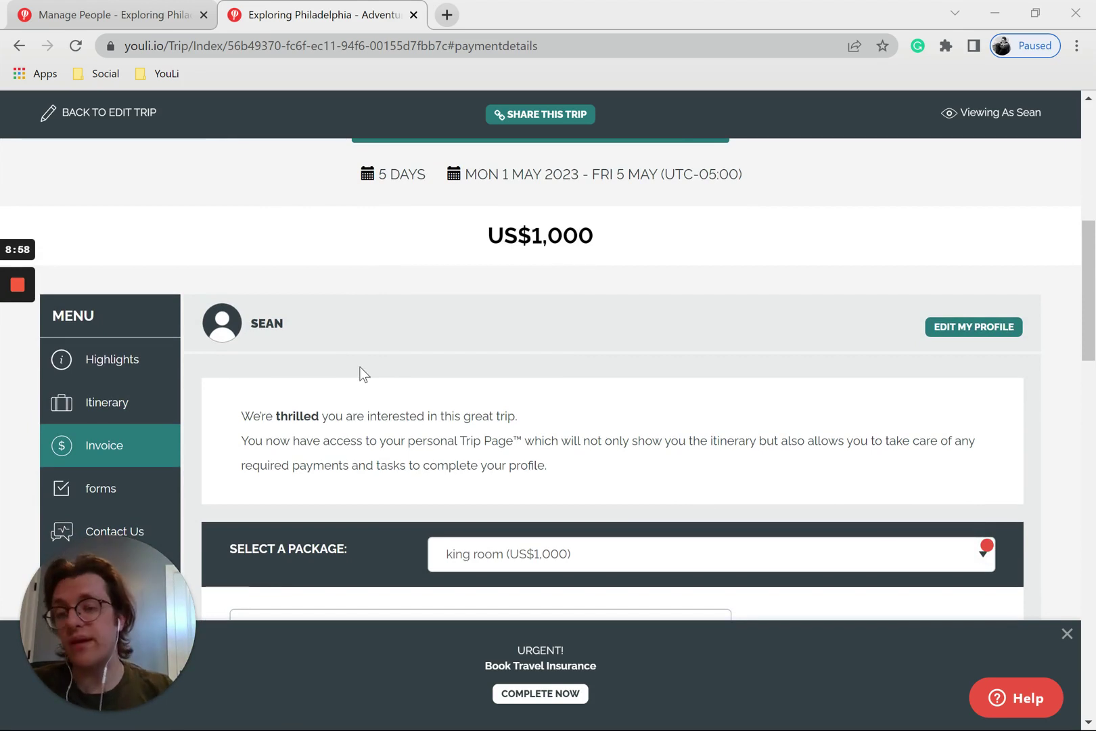
{"action": "scroll", "coordinate": [362, 374], "scroll_direction": "down", "scroll_amount": 2}
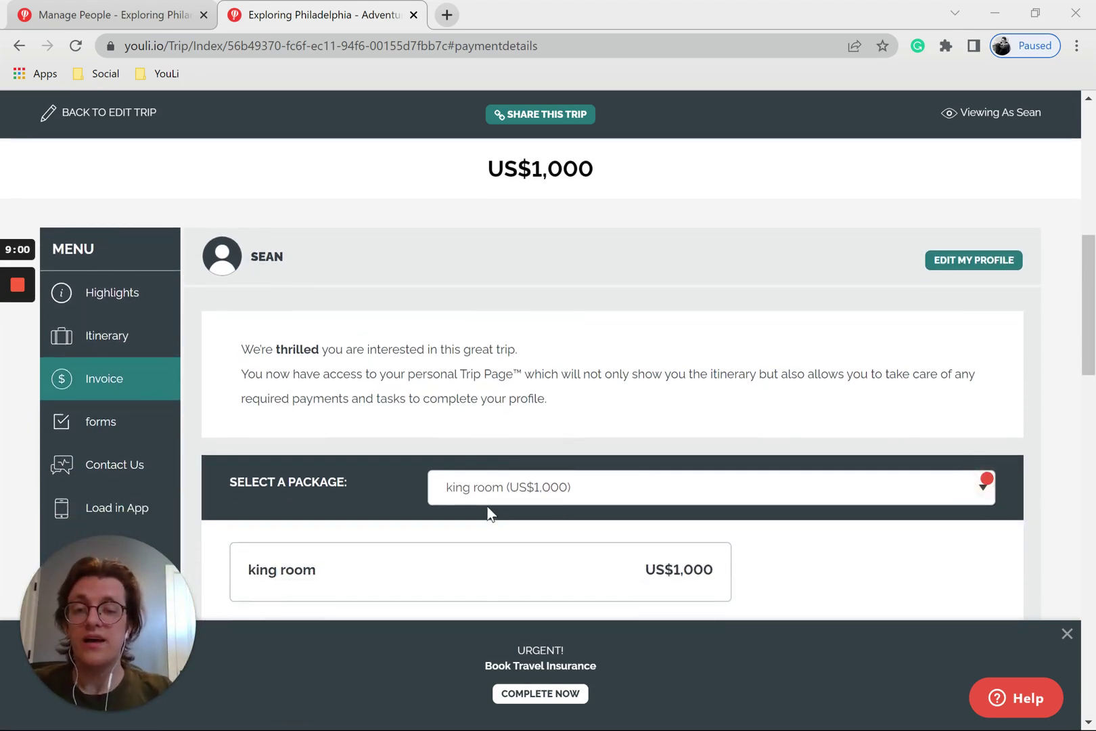
{"action": "scroll", "coordinate": [488, 514], "scroll_direction": "down", "scroll_amount": 1}
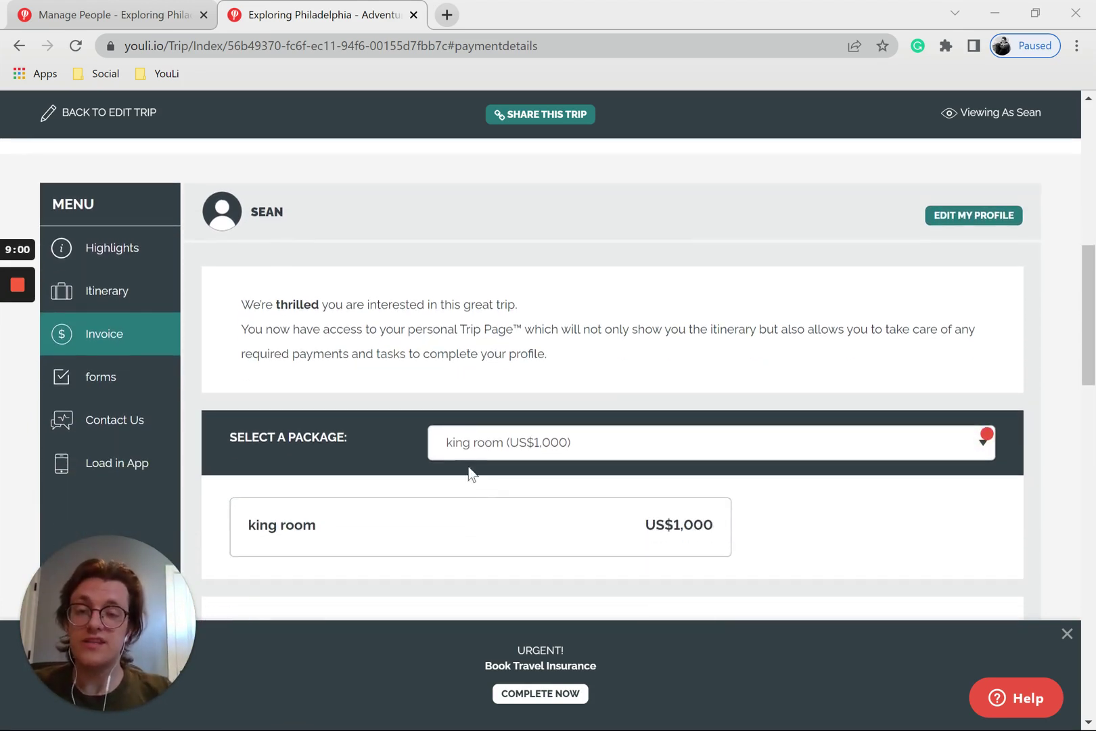
{"action": "right_click", "coordinate": [584, 444]}
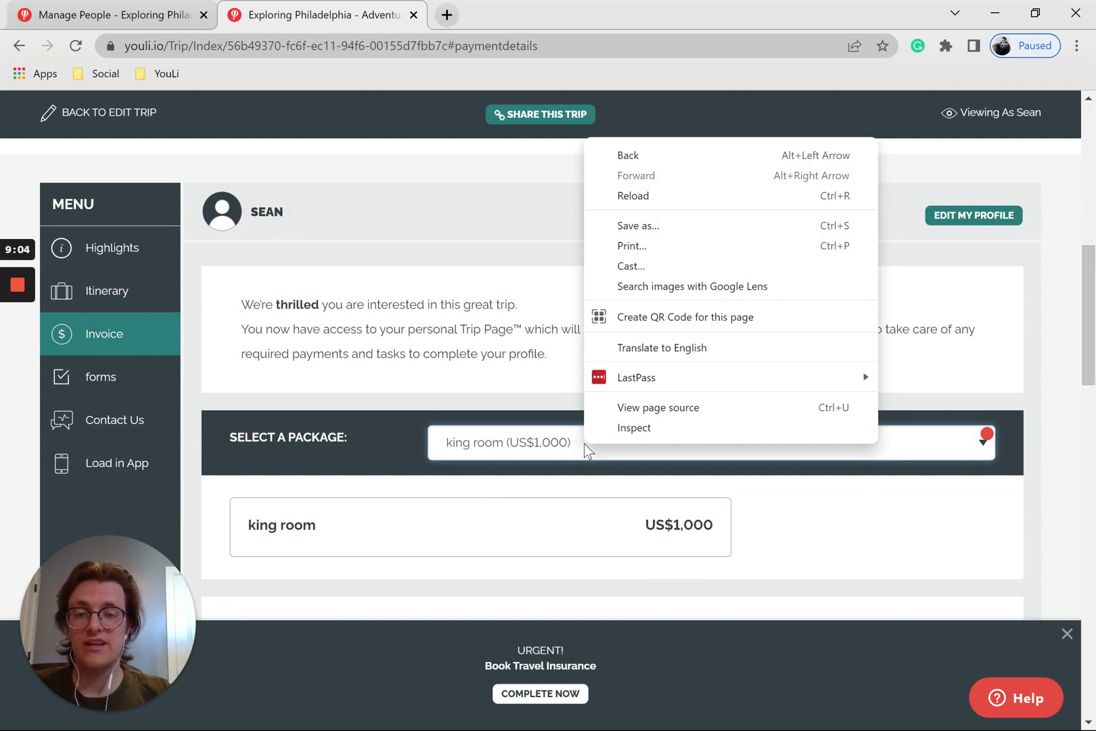
{"action": "left_click", "coordinate": [547, 443]}
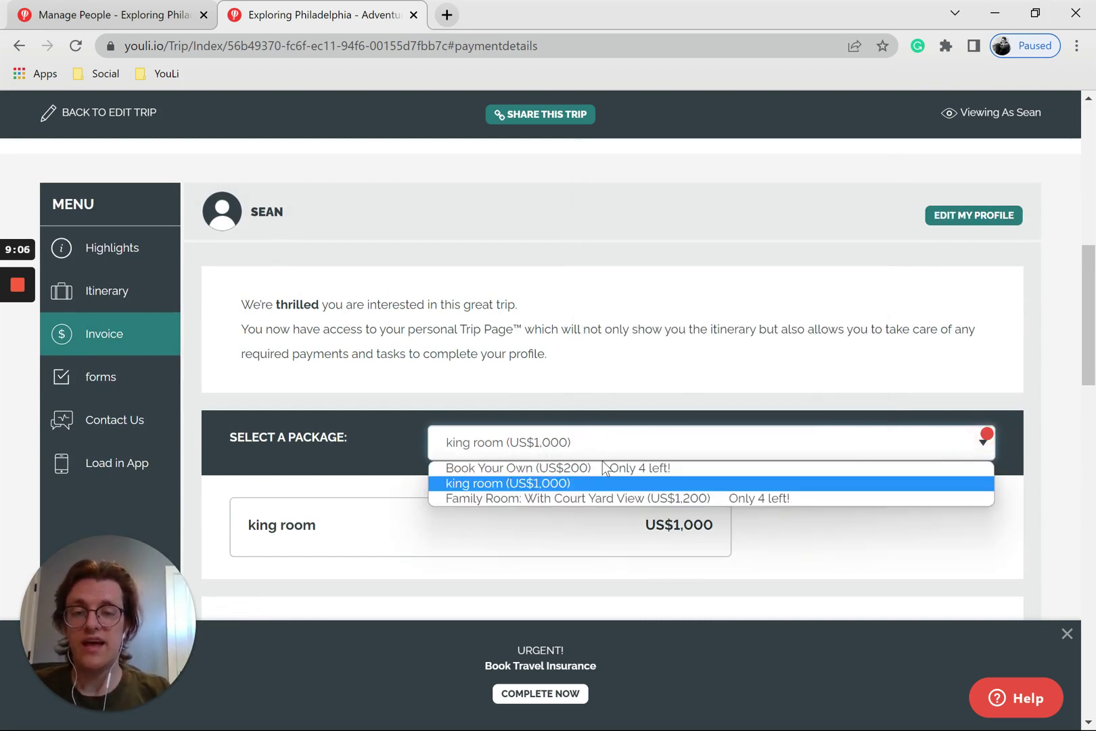
{"action": "left_click", "coordinate": [702, 498]}
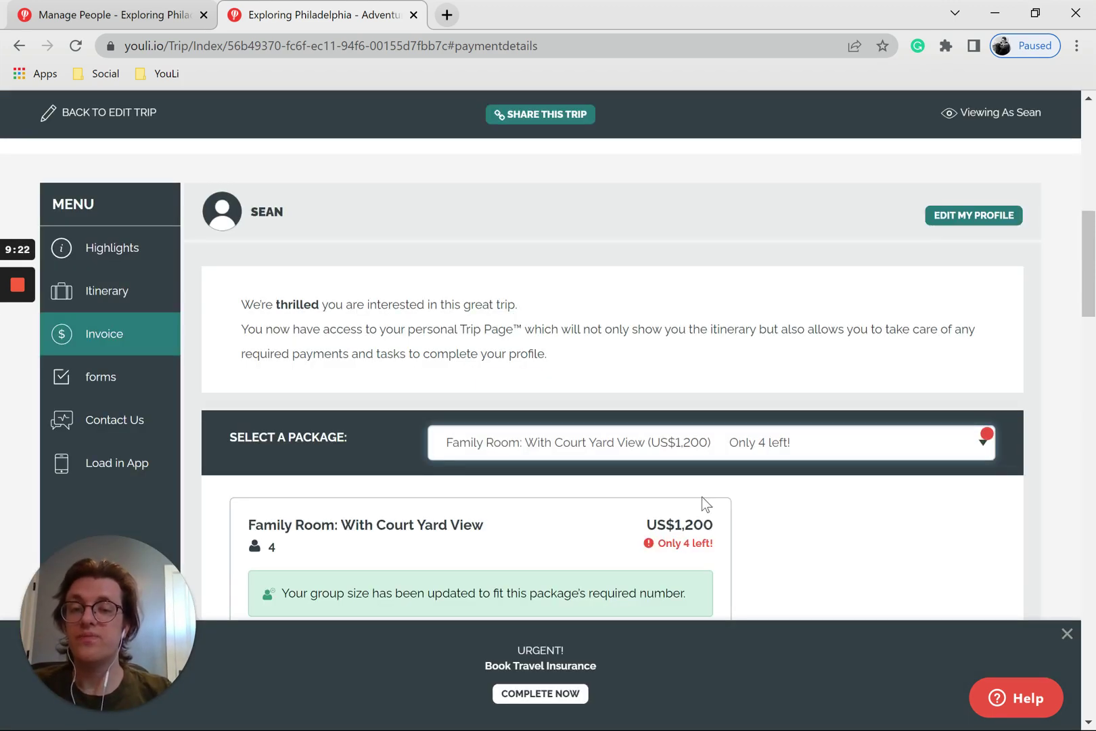
Step: Examine the invoice for the group size, each group member's package price and the overall total
{"action": "scroll", "coordinate": [701, 496], "scroll_direction": "down", "scroll_amount": 2}
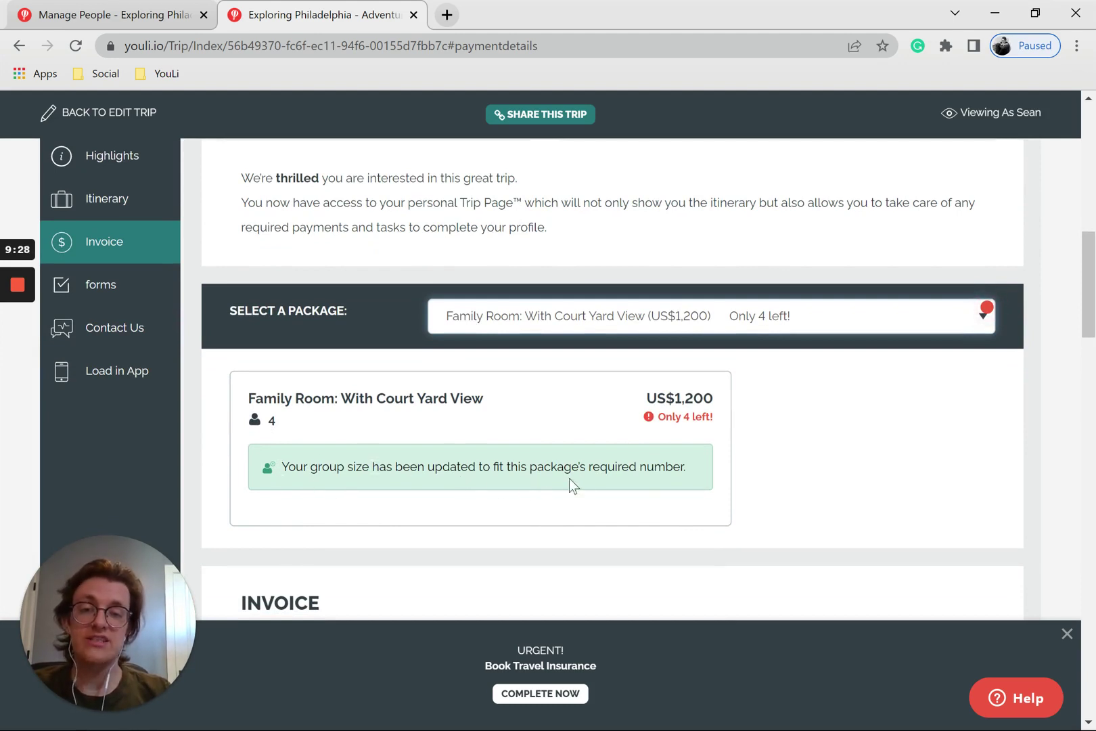
{"action": "scroll", "coordinate": [671, 477], "scroll_direction": "down", "scroll_amount": 4}
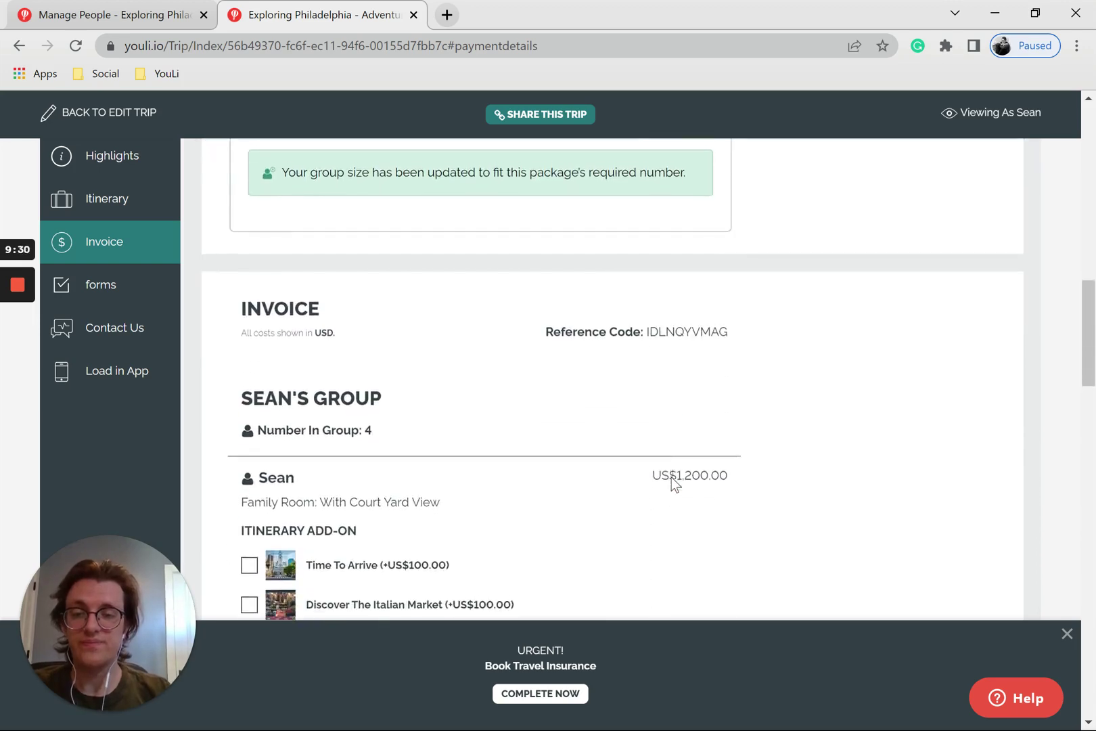
{"action": "scroll", "coordinate": [671, 477], "scroll_direction": "down", "scroll_amount": 3}
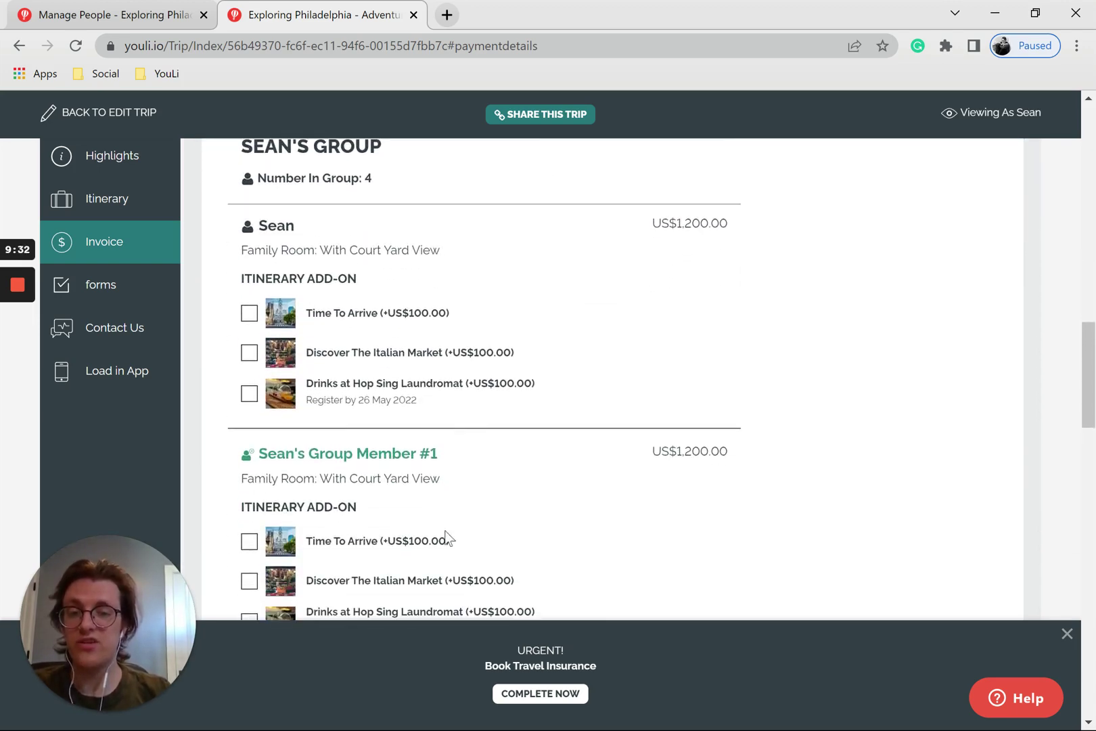
{"action": "mouse_move", "coordinate": [277, 470]}
{"action": "scroll", "coordinate": [277, 472], "scroll_direction": "down", "scroll_amount": 4}
{"action": "scroll", "coordinate": [317, 331], "scroll_direction": "down", "scroll_amount": 4}
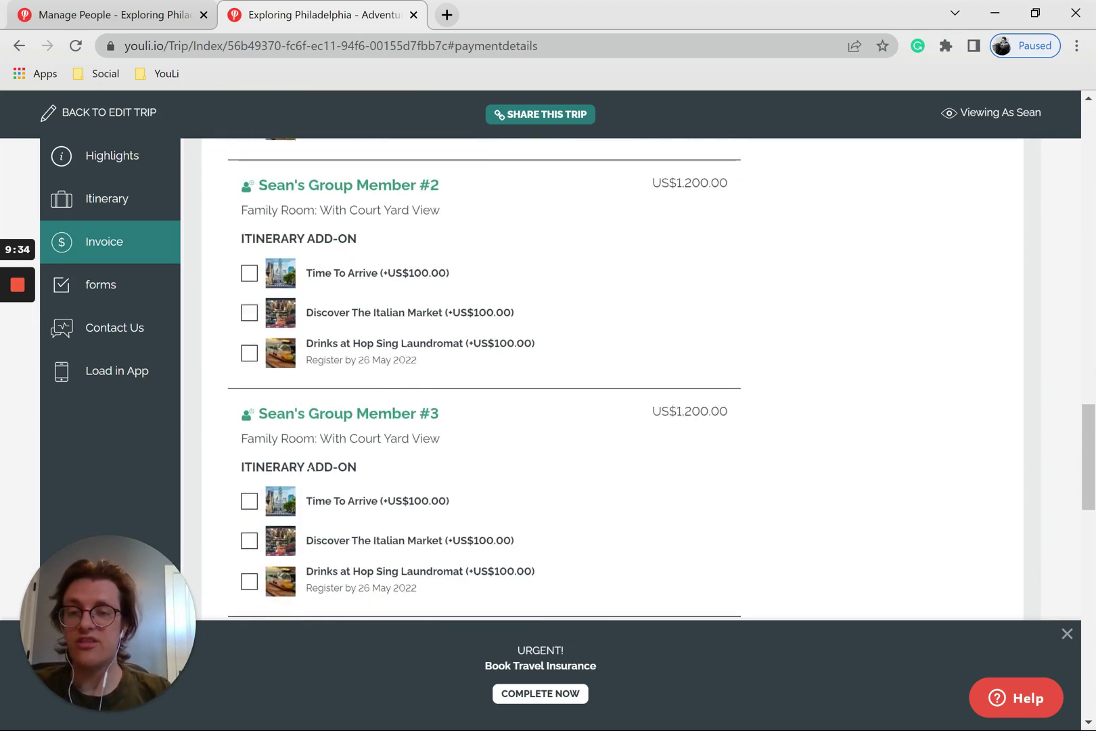
{"action": "scroll", "coordinate": [420, 423], "scroll_direction": "down", "scroll_amount": 2}
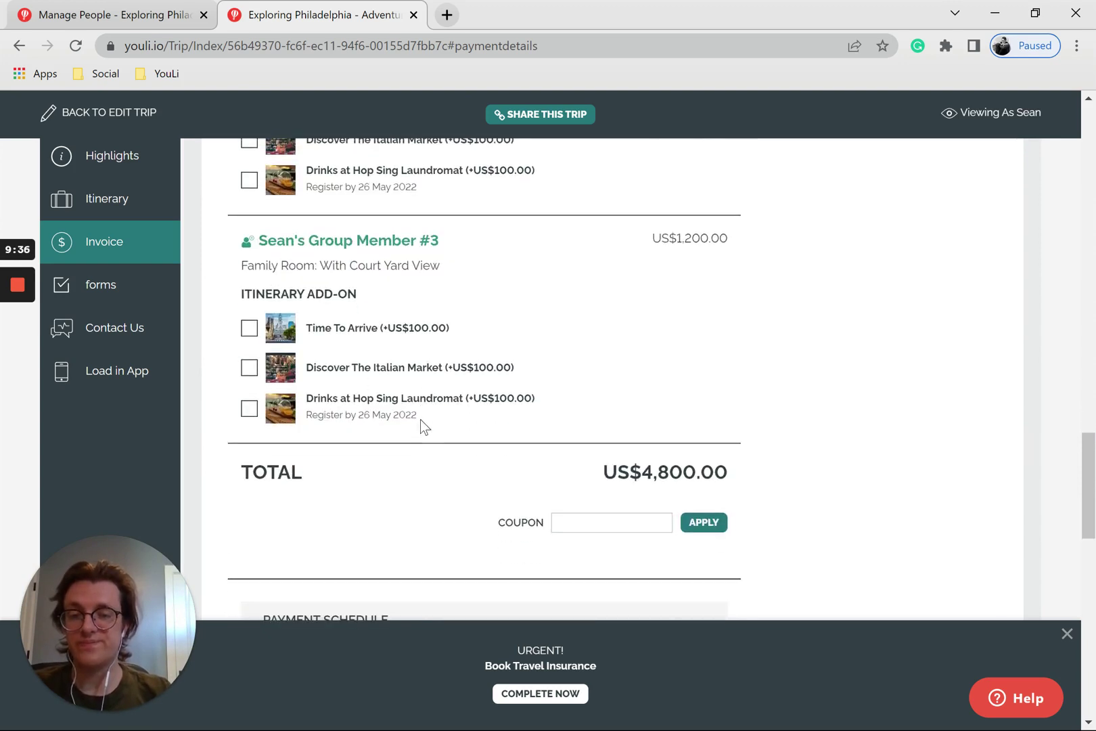
{"action": "left_click_drag", "start_coordinate": [598, 473], "coordinate": [747, 472]}
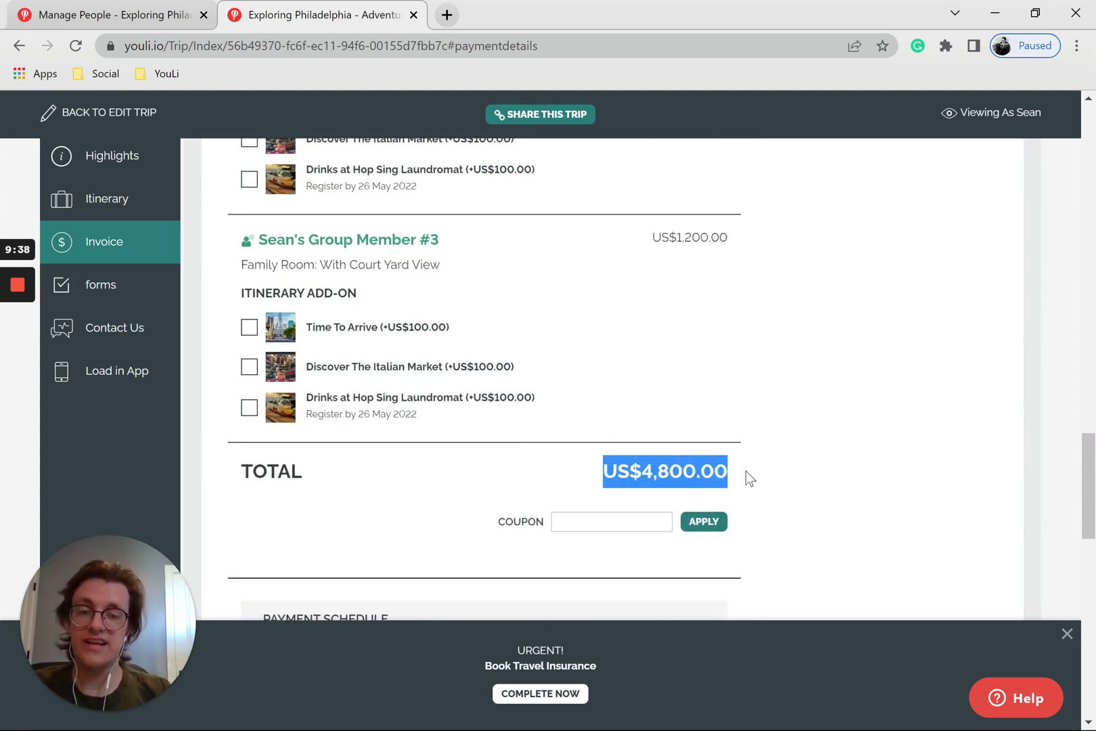
Step: Go back to the group list in the invoice and read the note on the first added group member
{"action": "scroll", "coordinate": [746, 470], "scroll_direction": "up", "scroll_amount": 1}
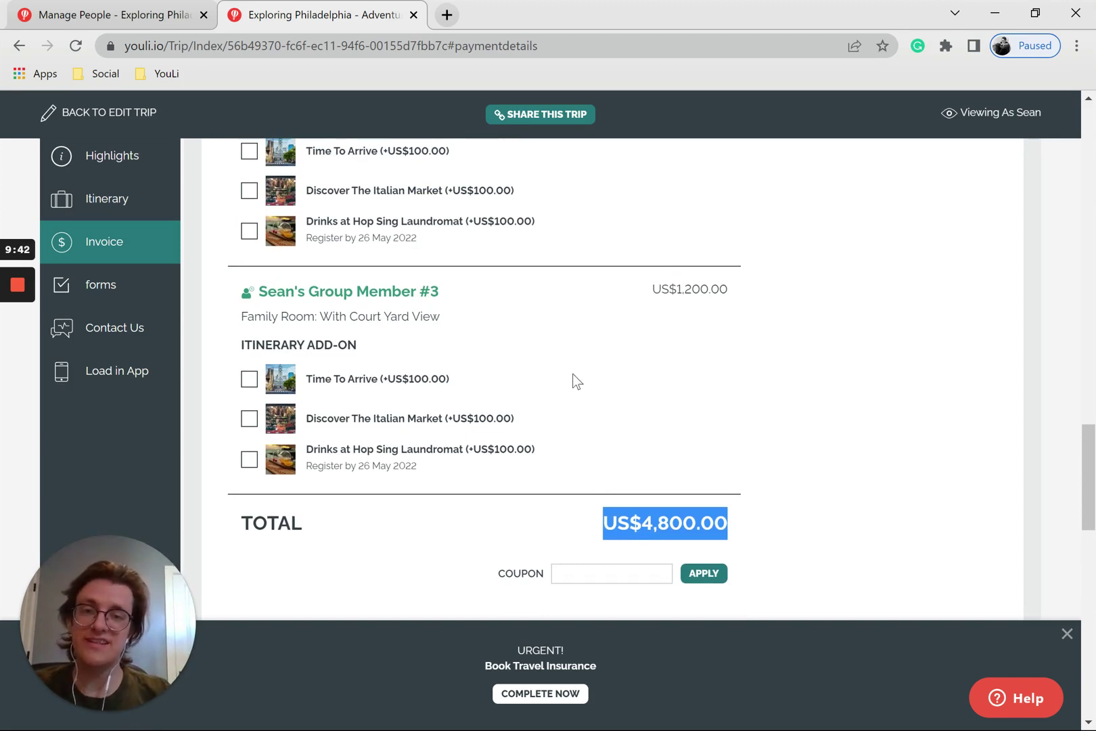
{"action": "scroll", "coordinate": [573, 378], "scroll_direction": "up", "scroll_amount": 3}
{"action": "scroll", "coordinate": [575, 381], "scroll_direction": "up", "scroll_amount": 7}
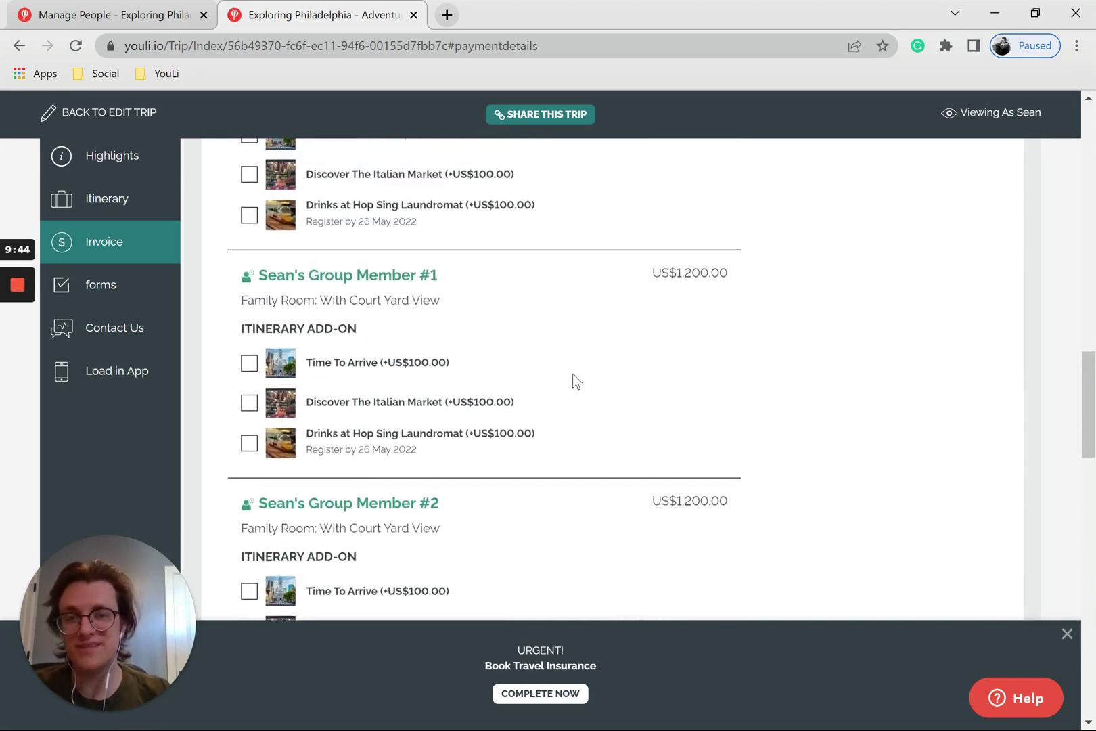
{"action": "scroll", "coordinate": [495, 230], "scroll_direction": "up", "scroll_amount": 1}
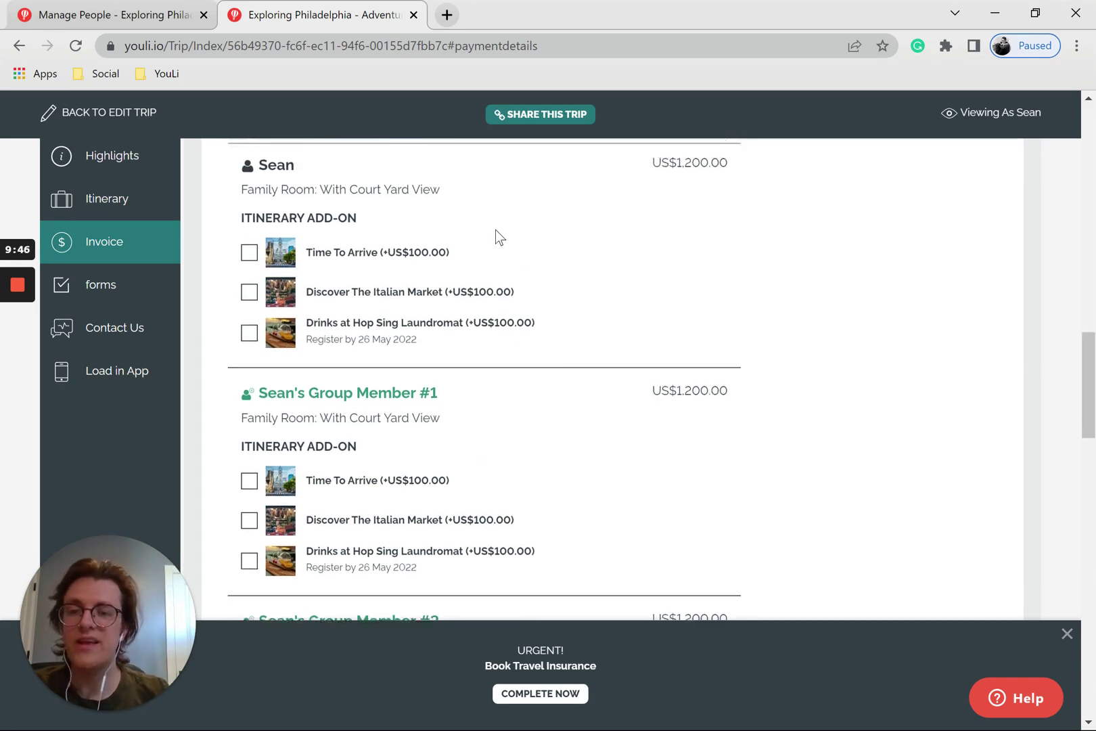
{"action": "scroll", "coordinate": [498, 236], "scroll_direction": "up", "scroll_amount": 1}
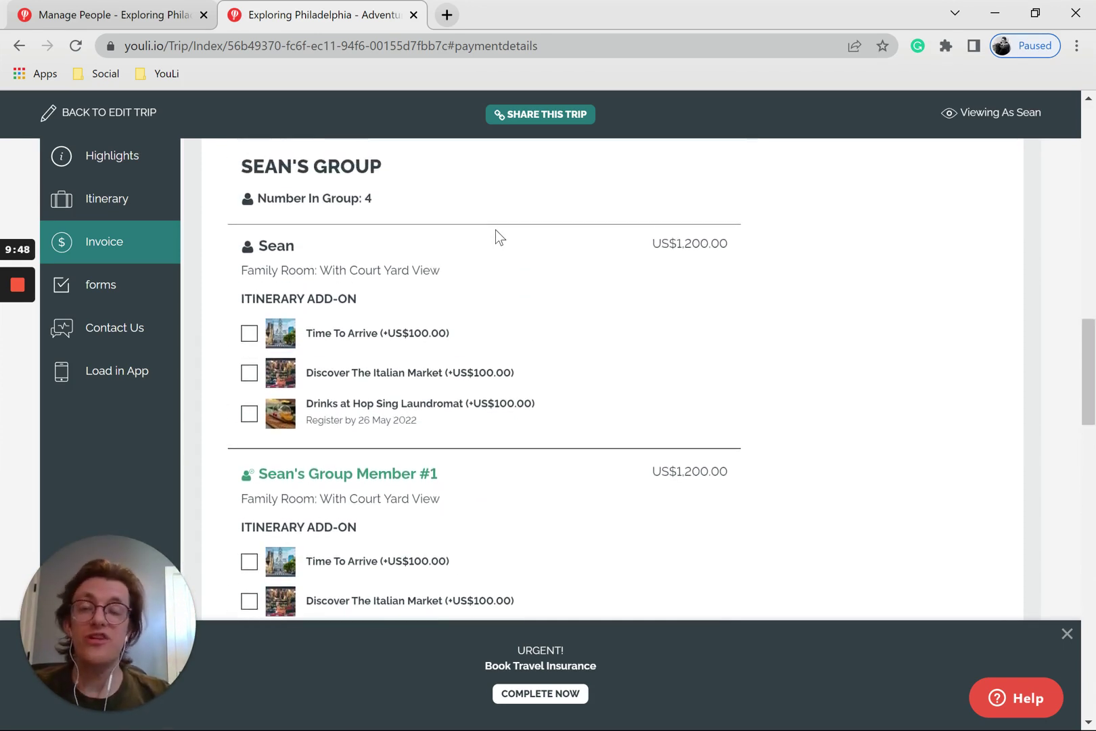
{"action": "mouse_move", "coordinate": [262, 484]}
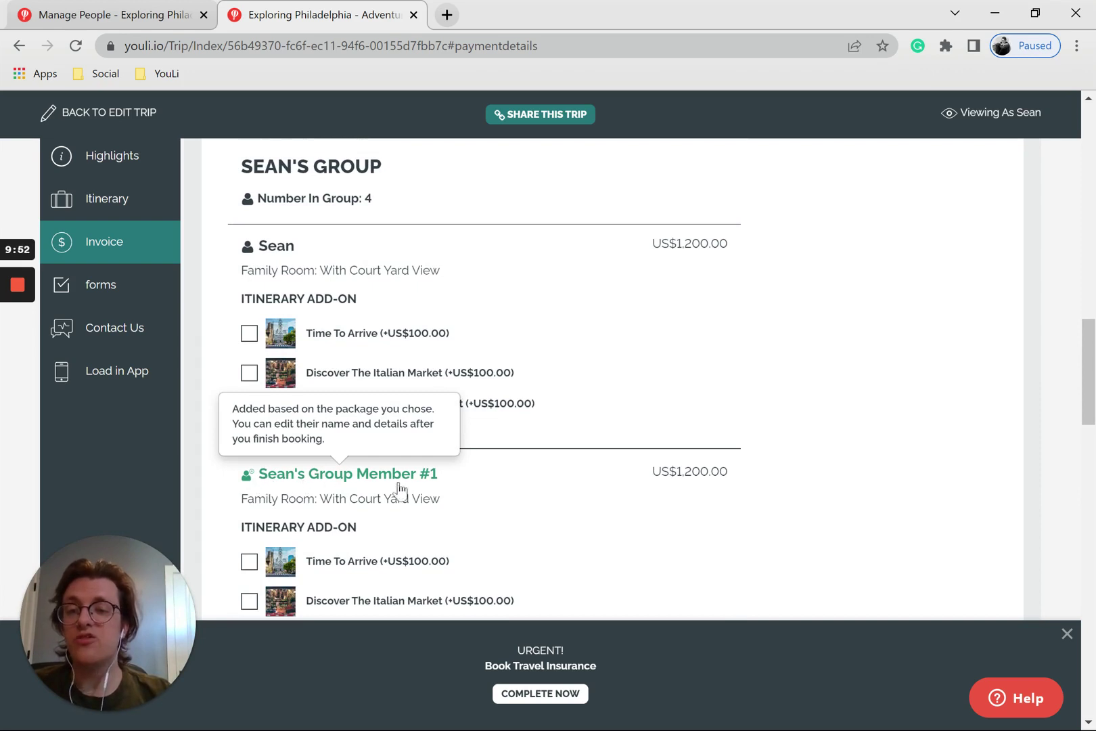
Step: Review the package, price and itinerary add-on options listed for the lead traveler and each added group member on the invoice
{"action": "scroll", "coordinate": [462, 488], "scroll_direction": "up", "scroll_amount": 1}
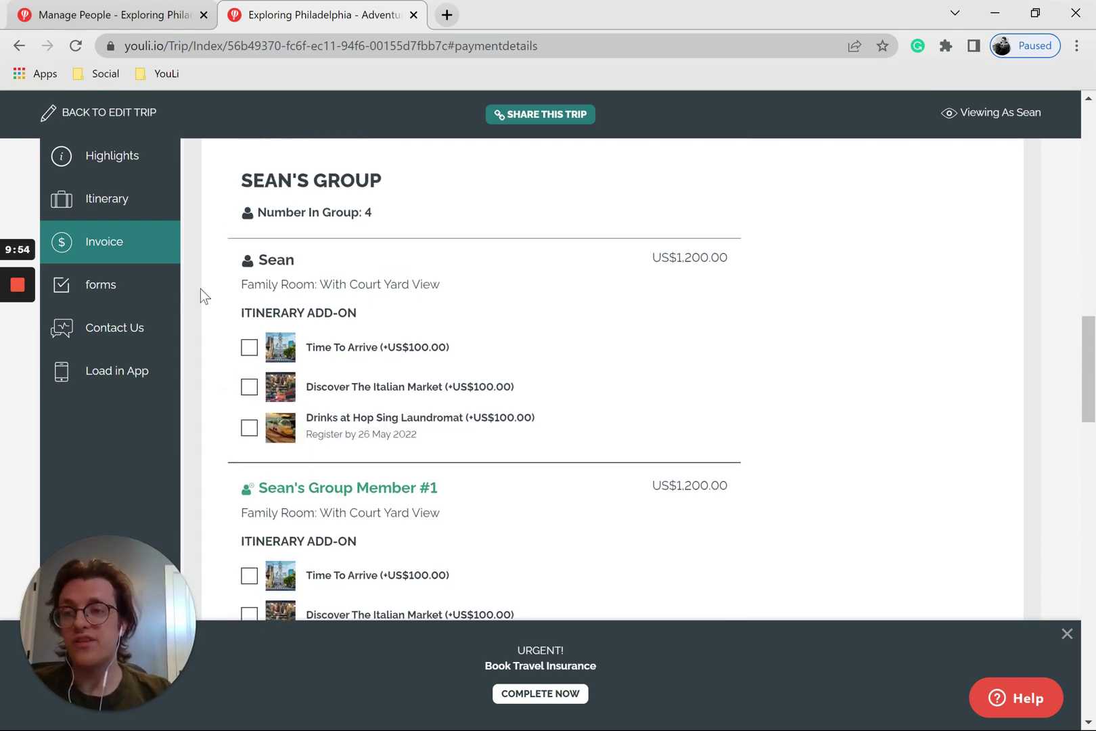
{"action": "scroll", "coordinate": [304, 385], "scroll_direction": "up", "scroll_amount": 3}
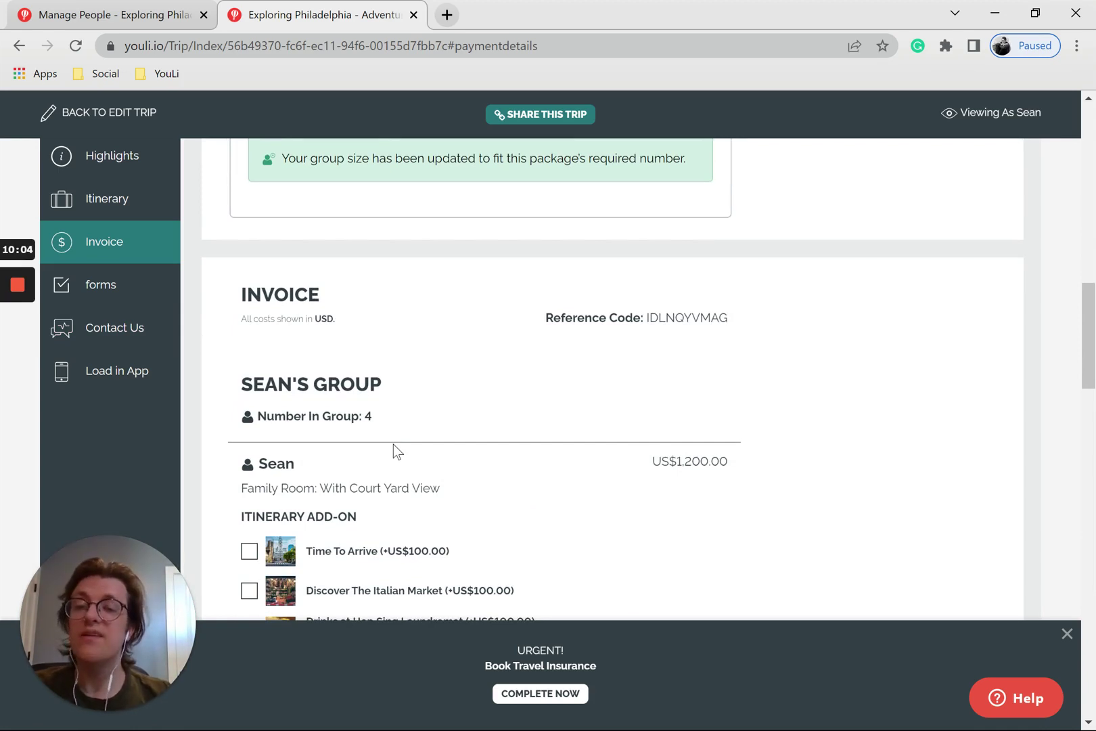
{"action": "scroll", "coordinate": [393, 444], "scroll_direction": "down", "scroll_amount": 2}
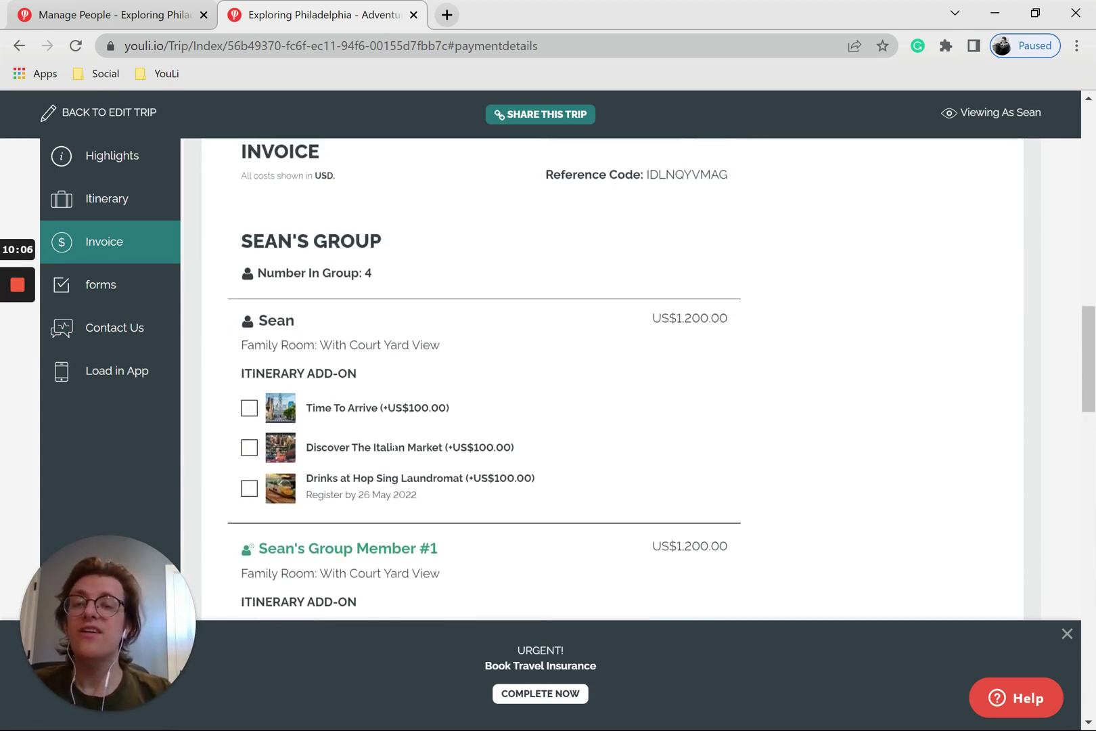
{"action": "scroll", "coordinate": [393, 445], "scroll_direction": "down", "scroll_amount": 7}
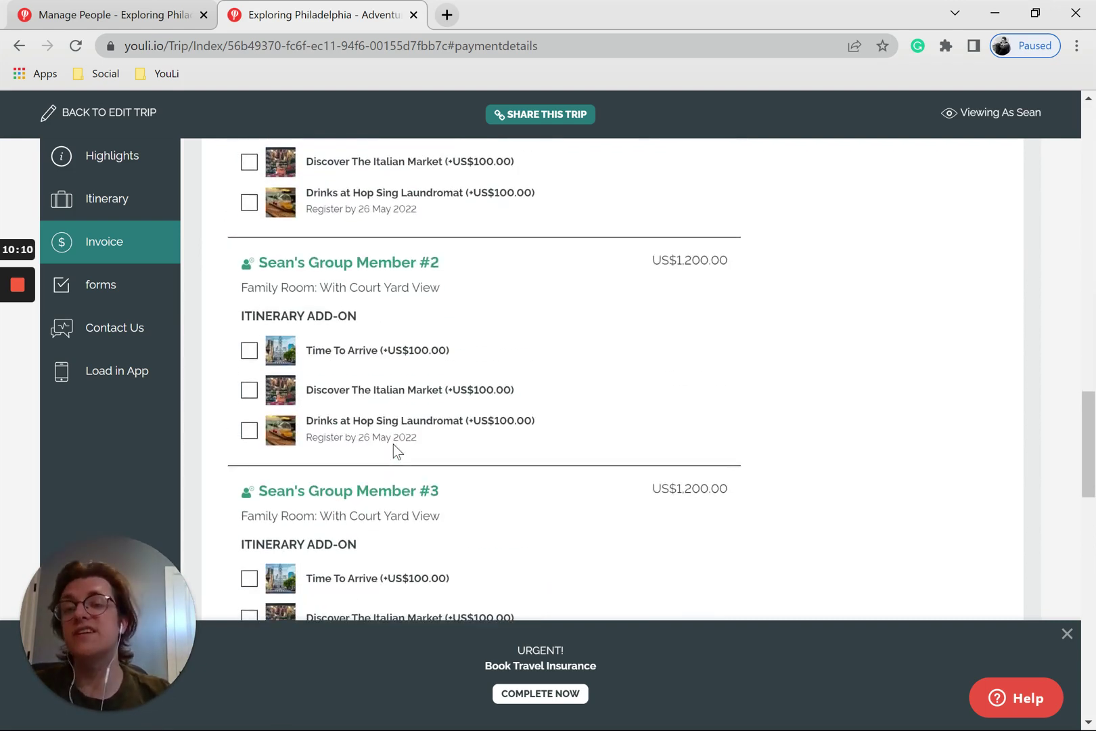
{"action": "scroll", "coordinate": [393, 444], "scroll_direction": "up", "scroll_amount": 5}
{"action": "scroll", "coordinate": [391, 443], "scroll_direction": "down", "scroll_amount": 4}
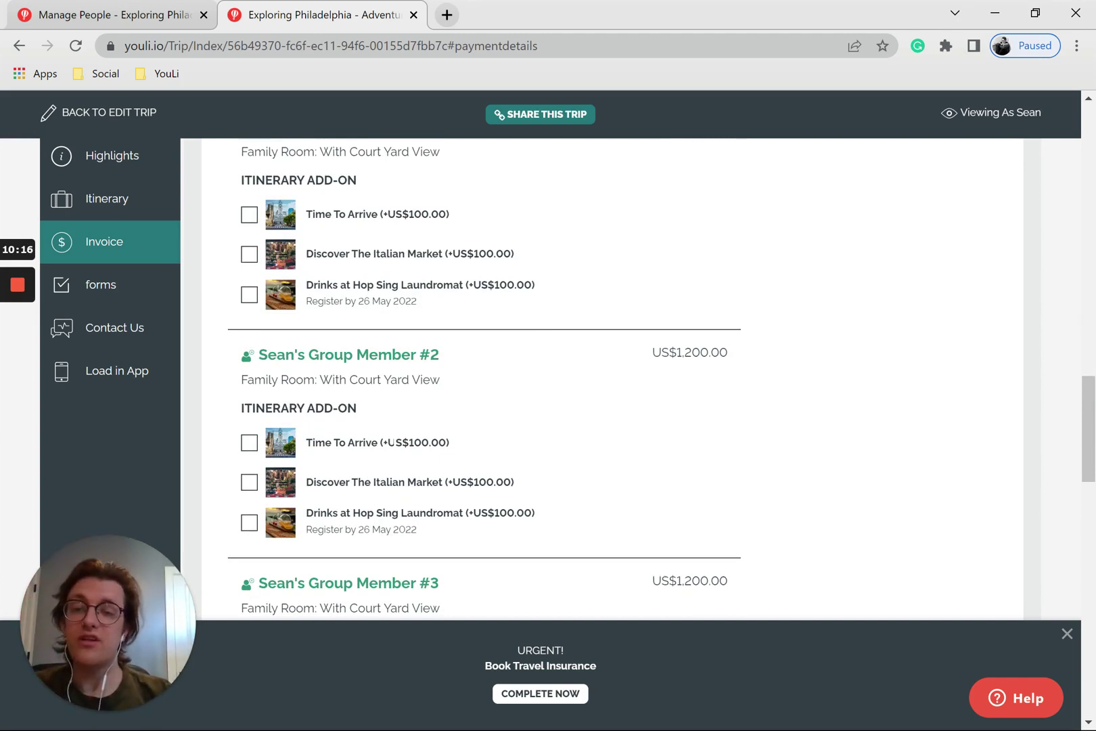
{"action": "scroll", "coordinate": [484, 378], "scroll_direction": "up", "scroll_amount": 5}
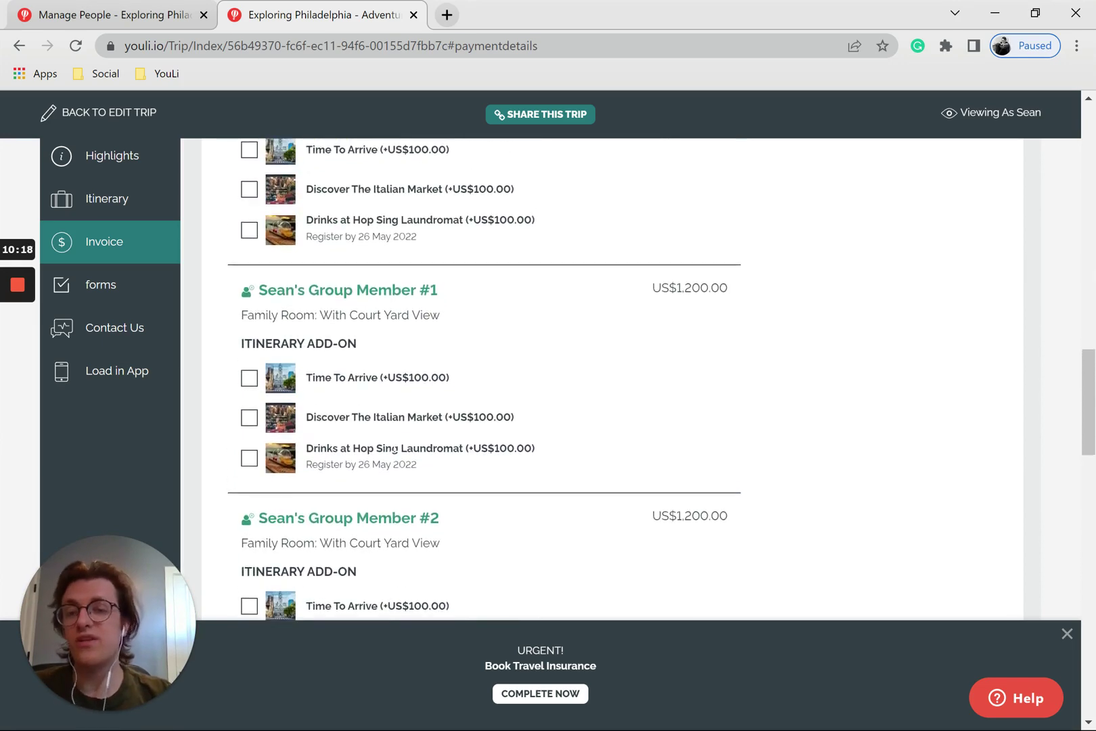
{"action": "scroll", "coordinate": [393, 447], "scroll_direction": "up", "scroll_amount": 1}
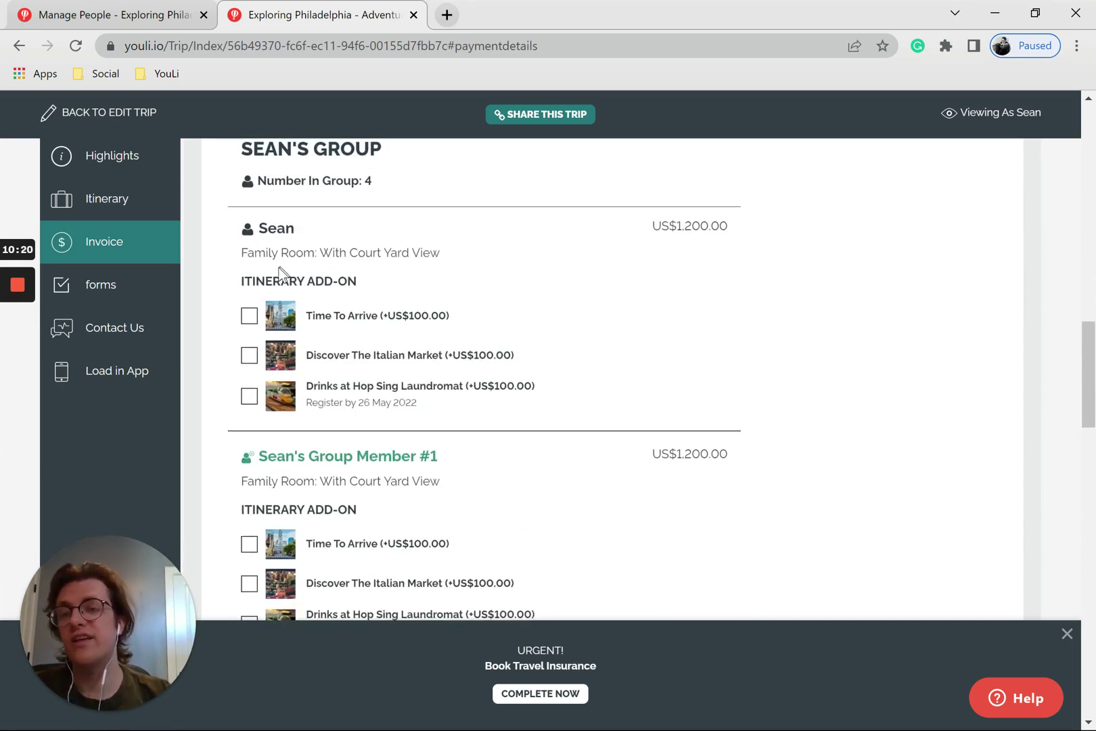
{"action": "scroll", "coordinate": [361, 474], "scroll_direction": "down", "scroll_amount": 8}
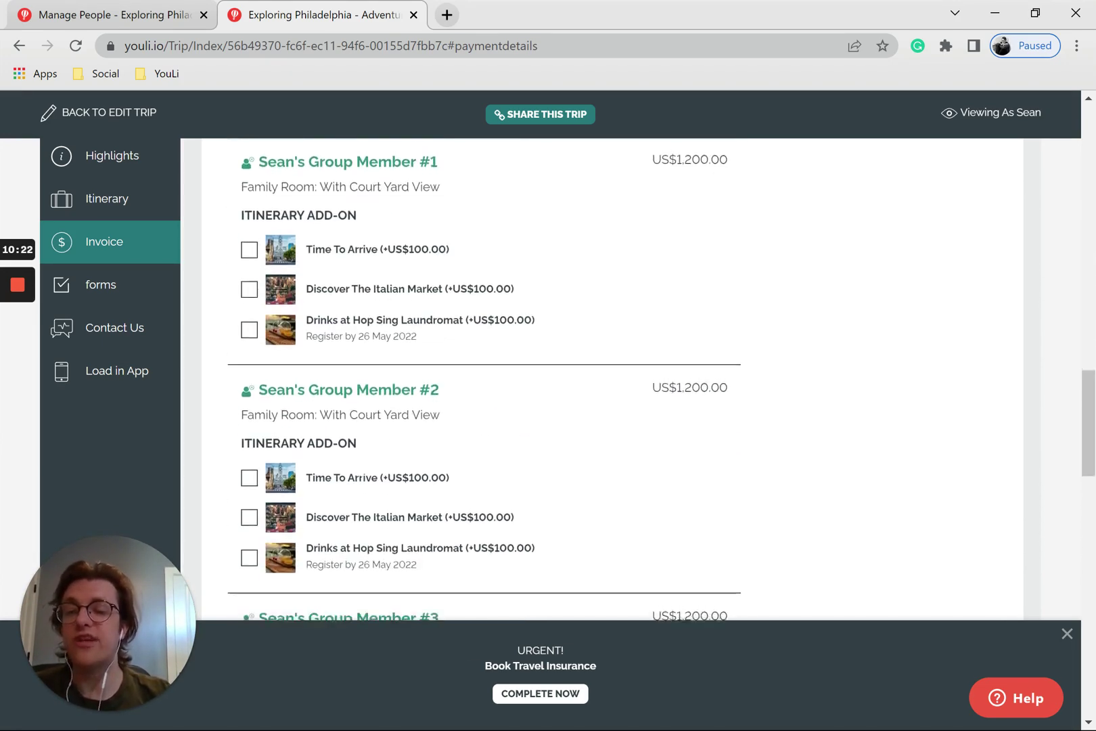